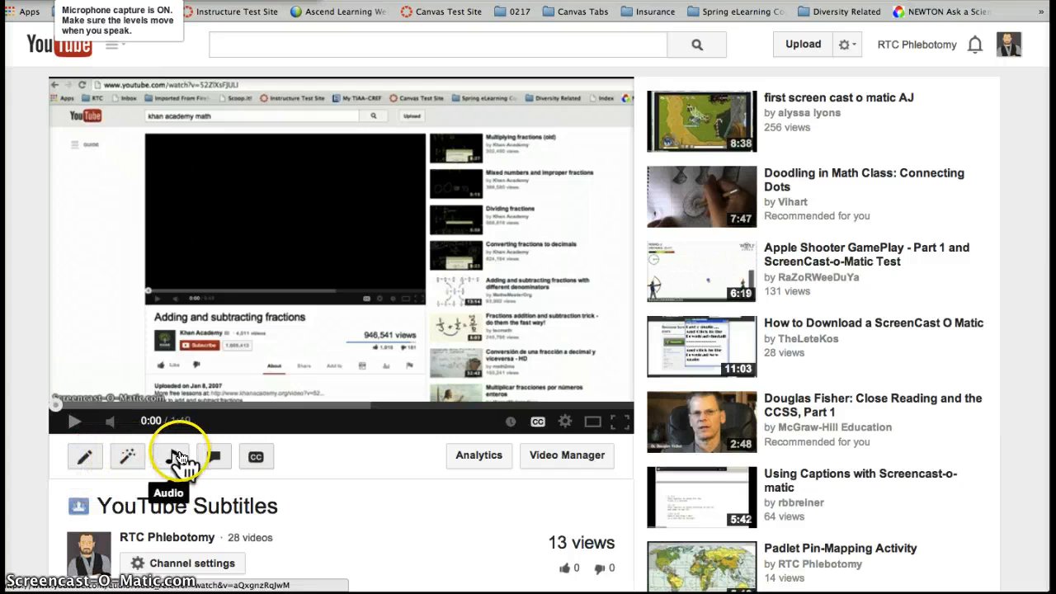
Open the caption settings of the YouTube Subtitles video and display its automatic English captions track
click(257, 459)
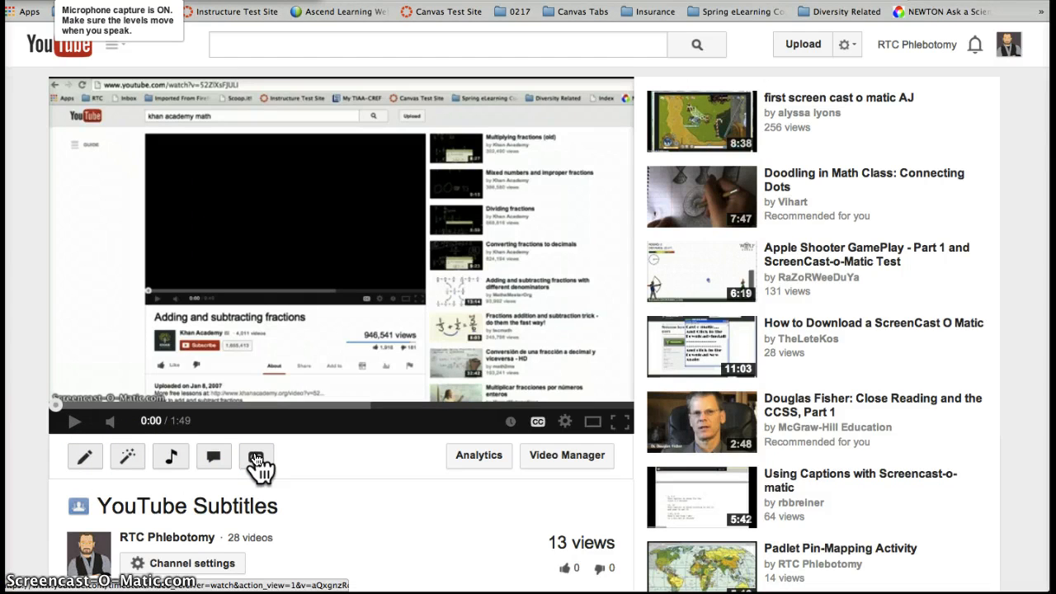
click(257, 461)
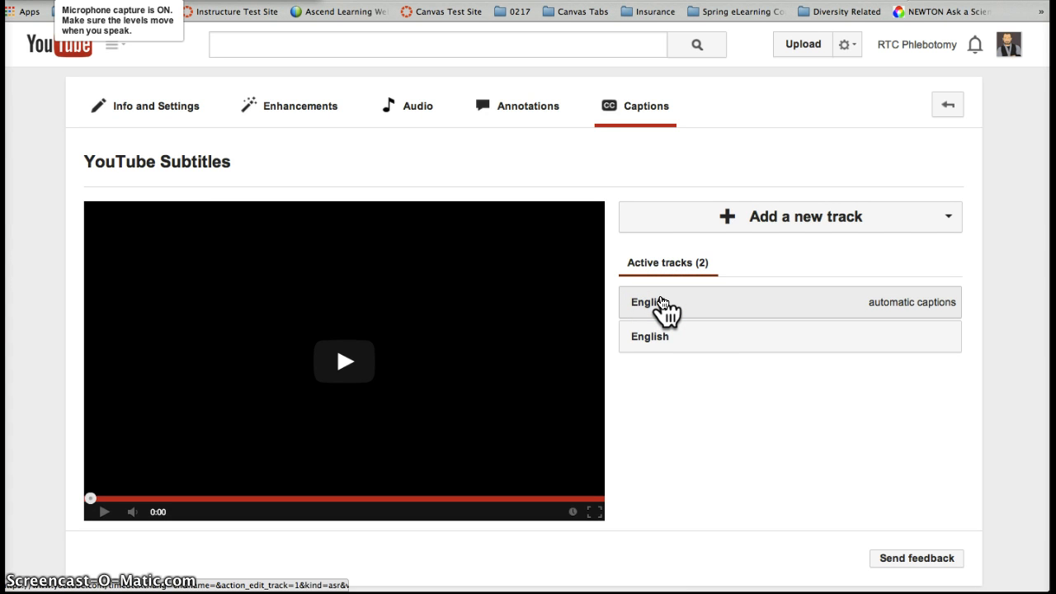
click(664, 304)
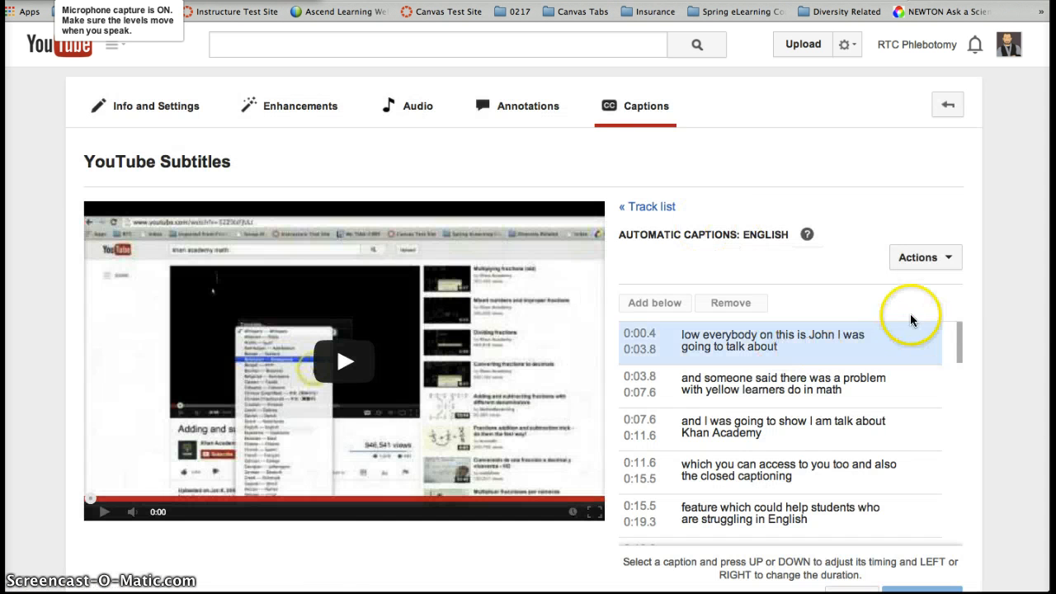
Read through the automatic English captions from start to end to examine how accurately the speech was transcribed
scroll(948, 305, down, 1)
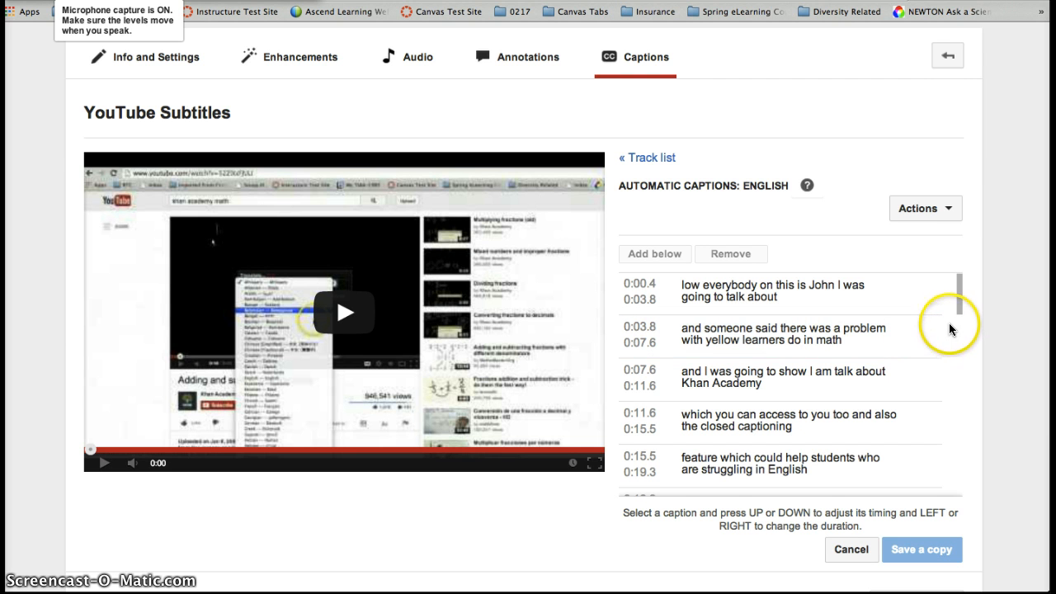
scroll(949, 328, down, 2)
scroll(949, 329, down, 3)
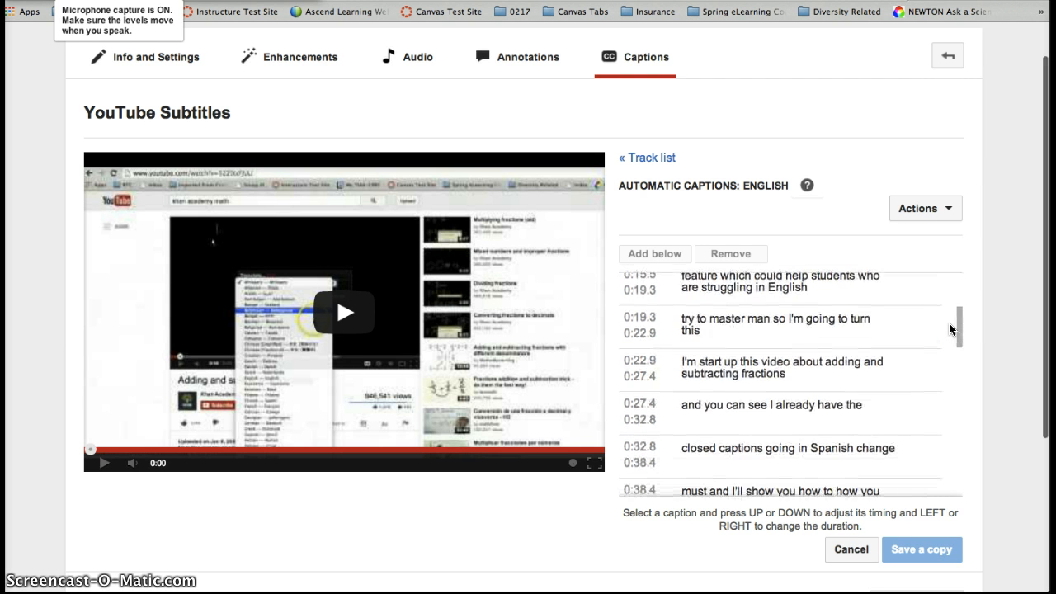
click(906, 351)
scroll(906, 350, down, 5)
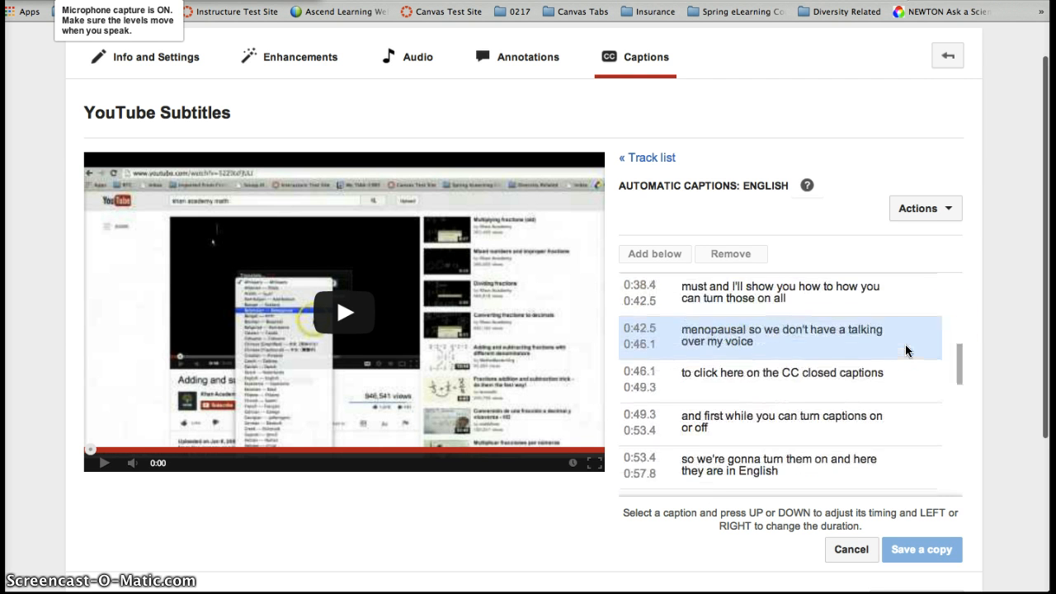
scroll(906, 351, down, 5)
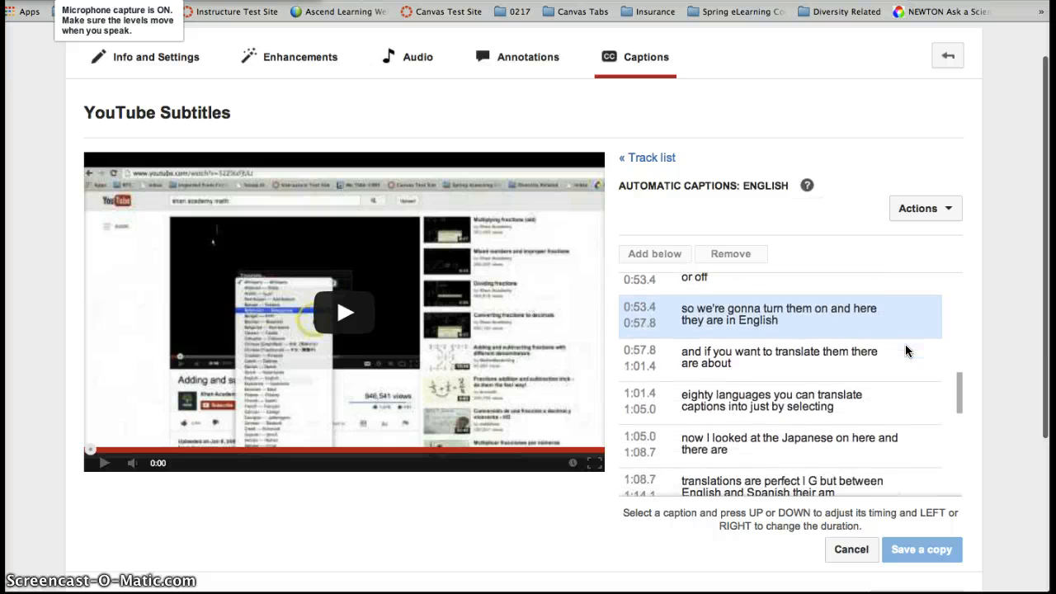
scroll(905, 351, down, 2)
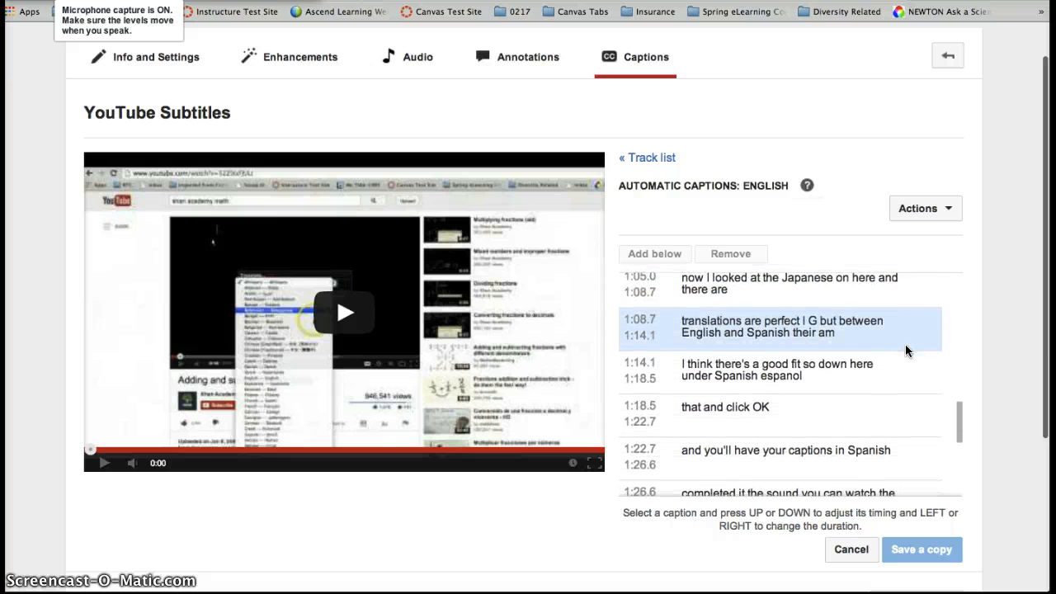
scroll(906, 351, up, 8)
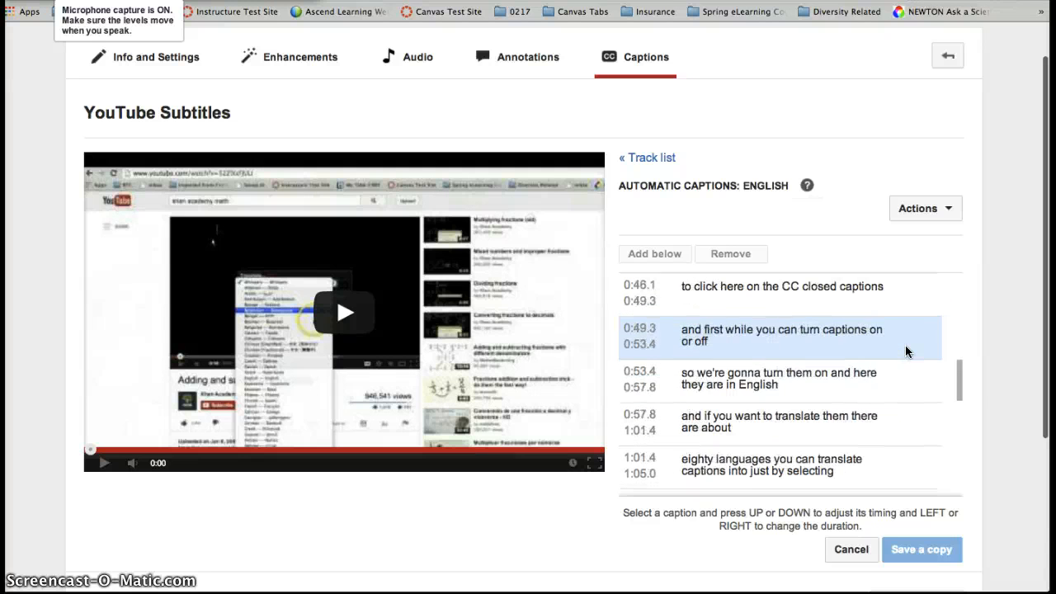
click(906, 333)
scroll(905, 334, up, 5)
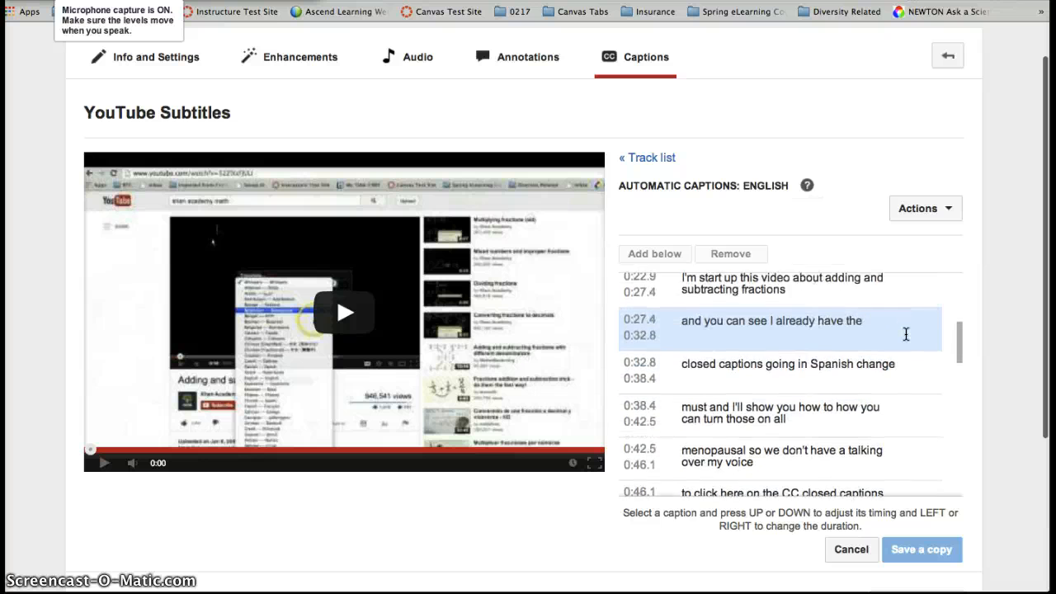
scroll(906, 333, up, 5)
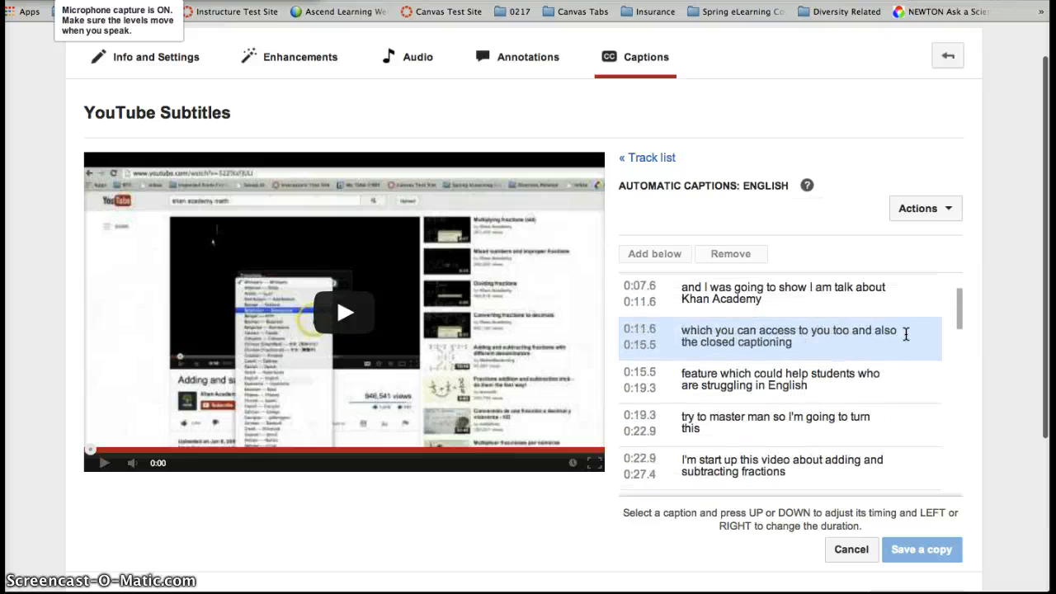
scroll(906, 333, up, 3)
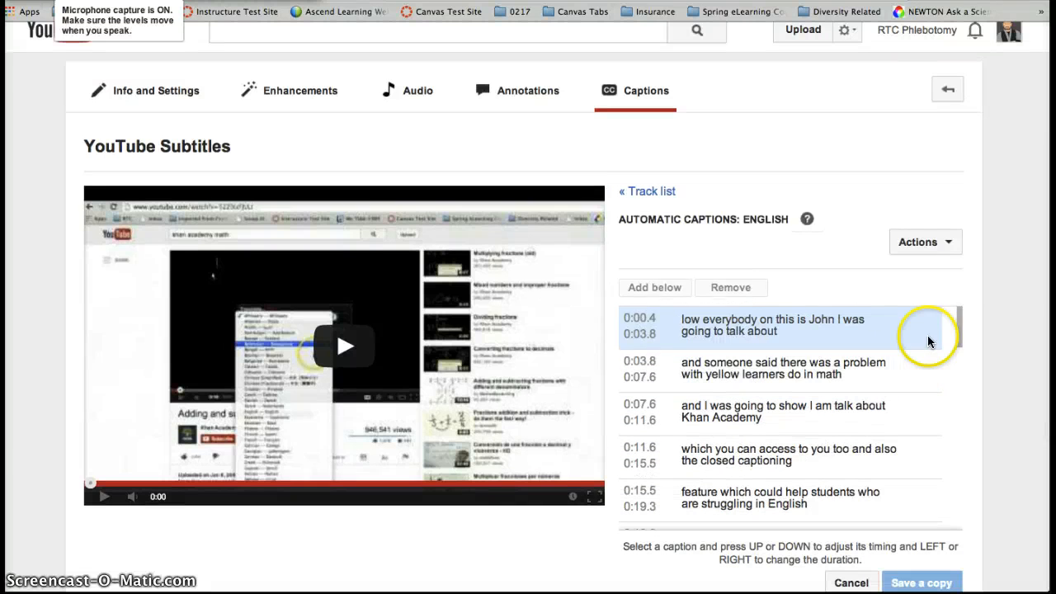
scroll(991, 343, down, 2)
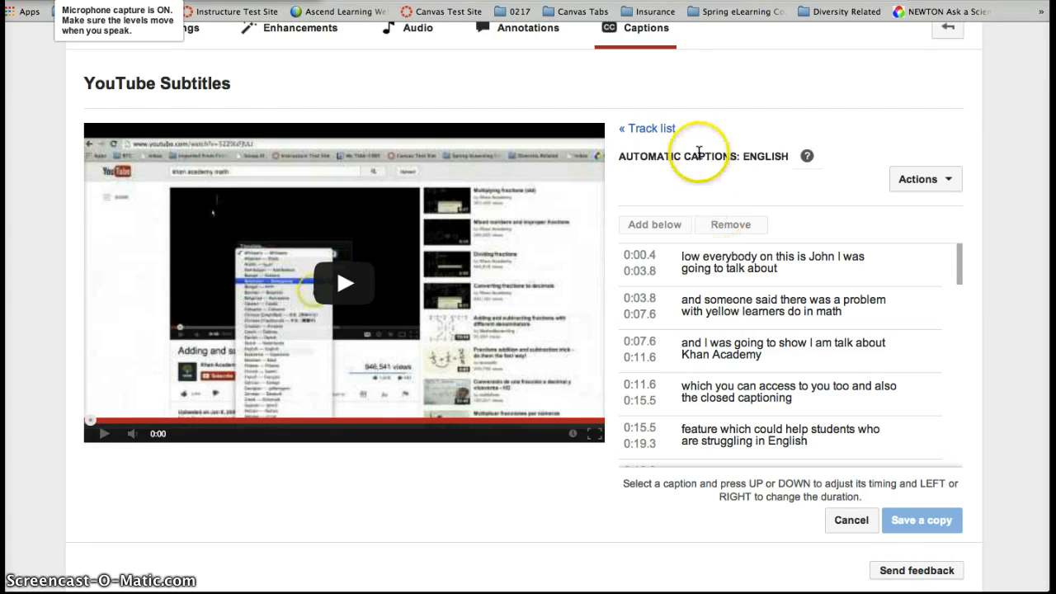
Return to the track list and open the English track that is not automatically captioned
click(645, 129)
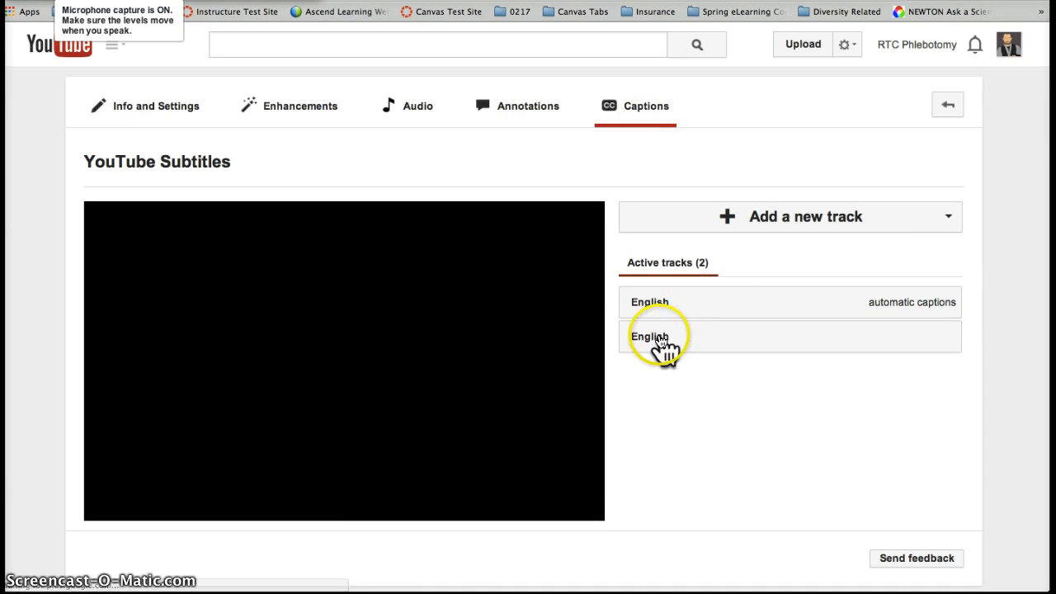
click(662, 338)
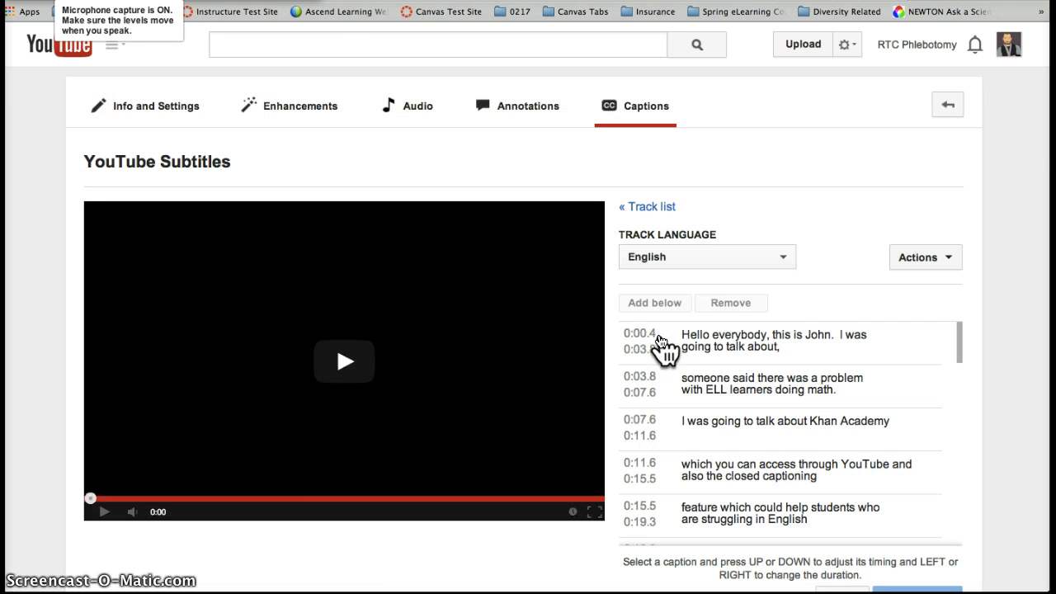
Look through the languages offered for the caption track, keeping English as the track language
click(769, 266)
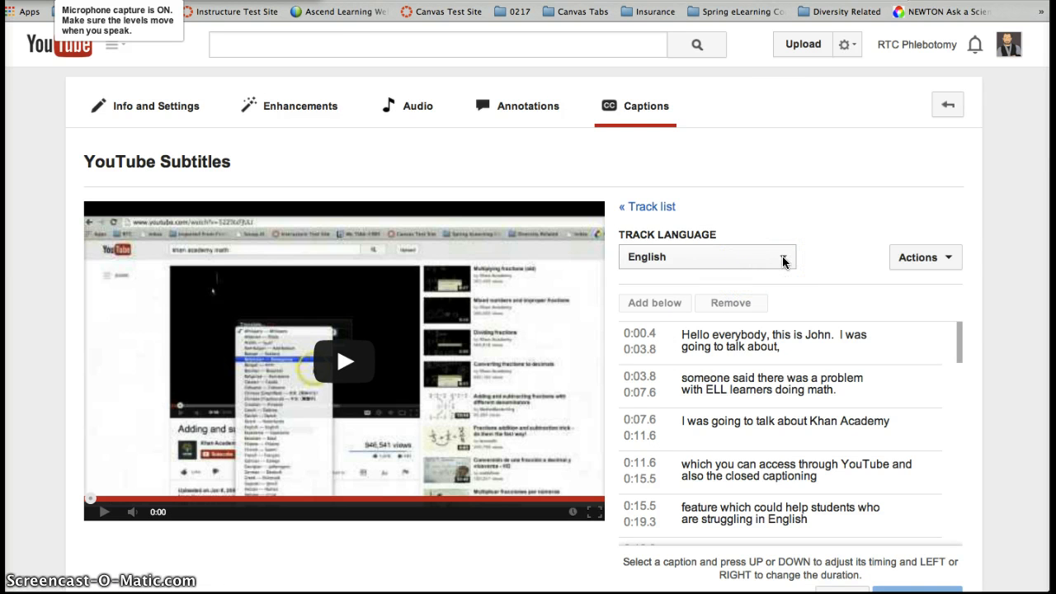
click(856, 216)
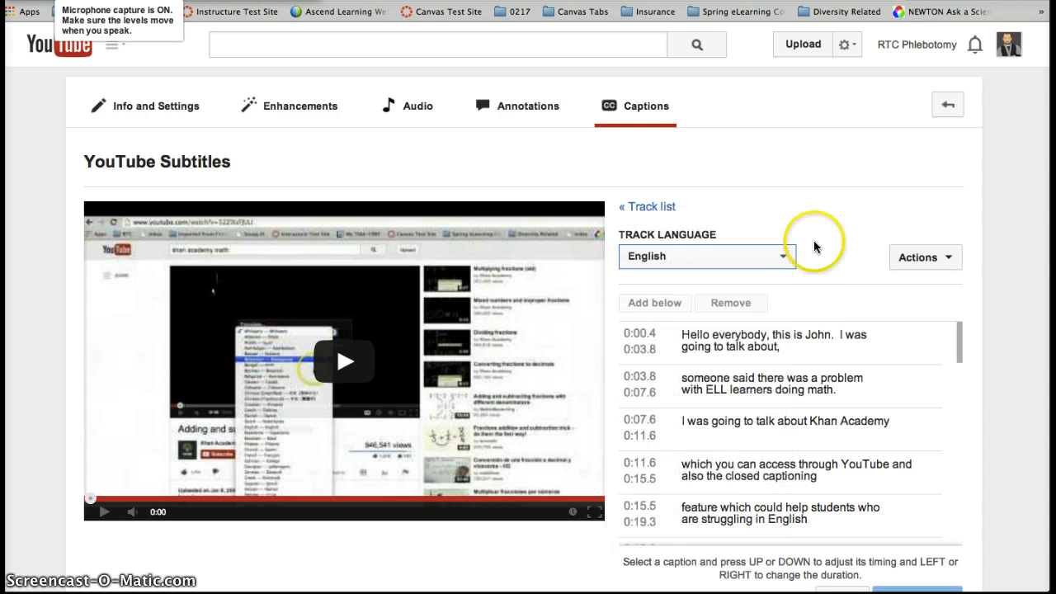
click(785, 257)
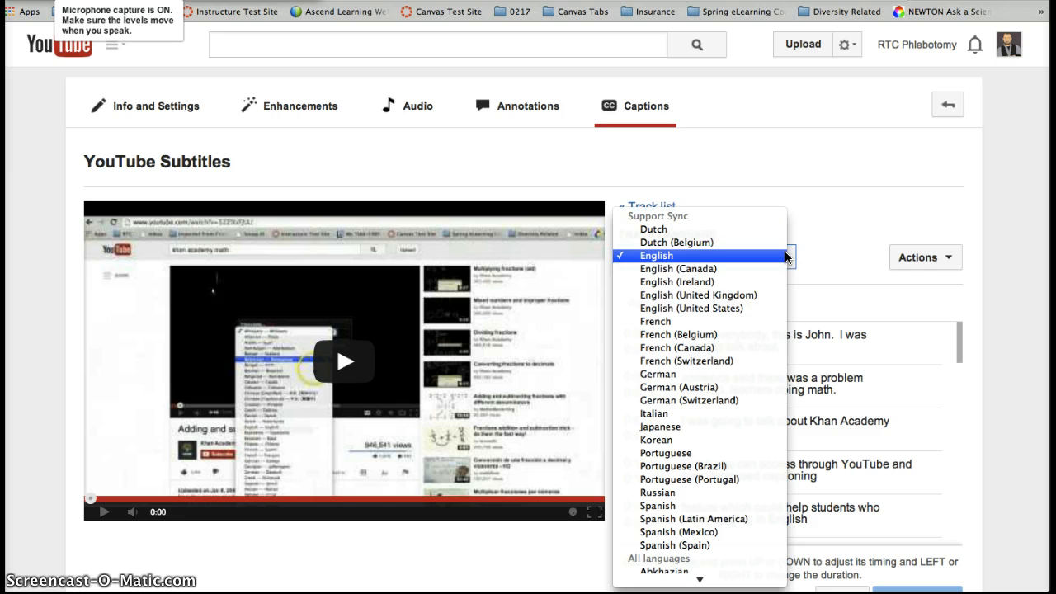
scroll(726, 269, down, 8)
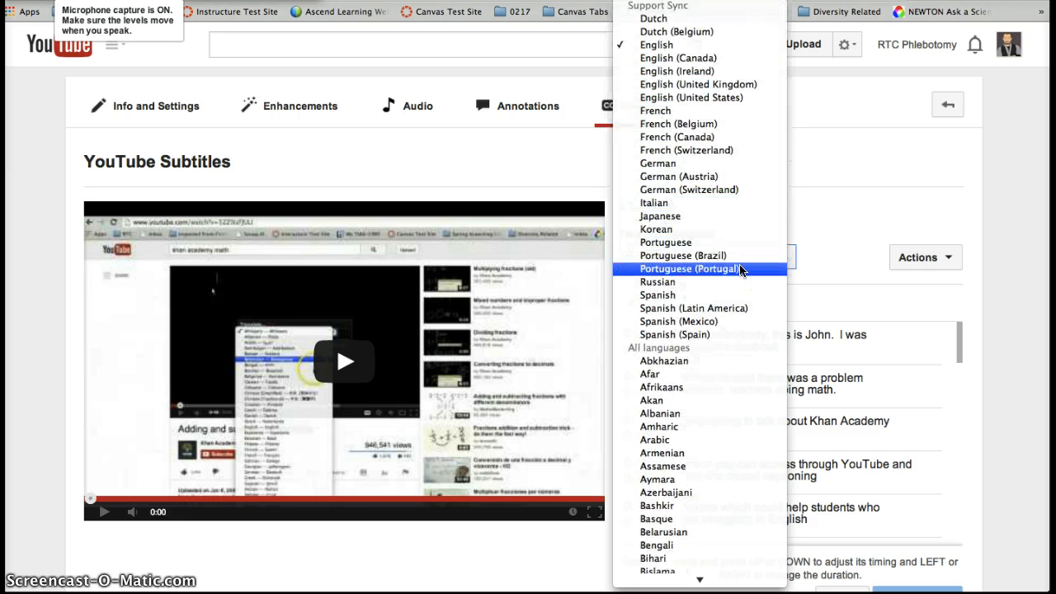
scroll(740, 270, down, 20)
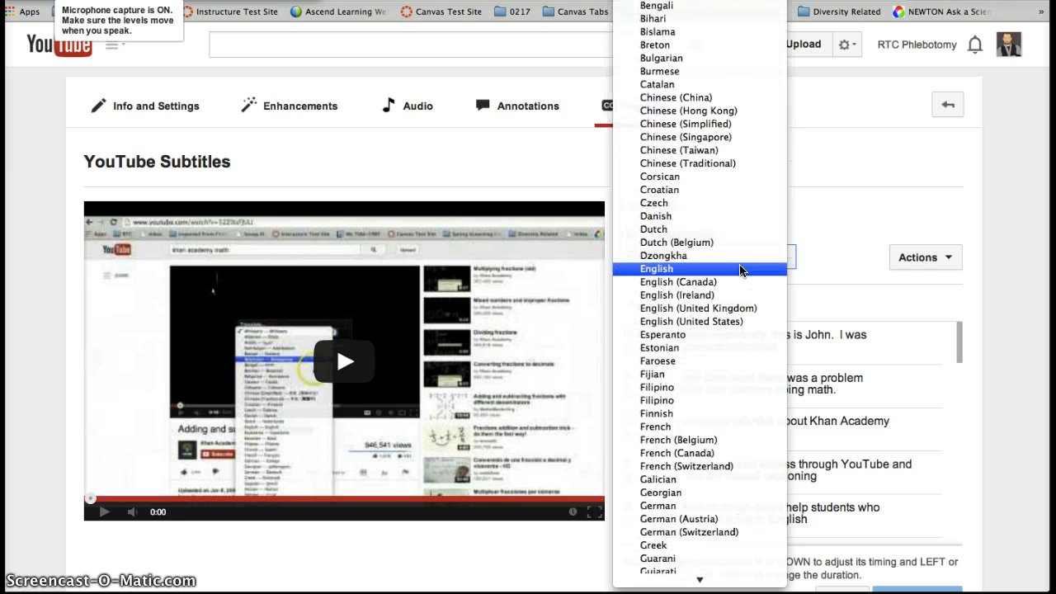
scroll(740, 270, down, 16)
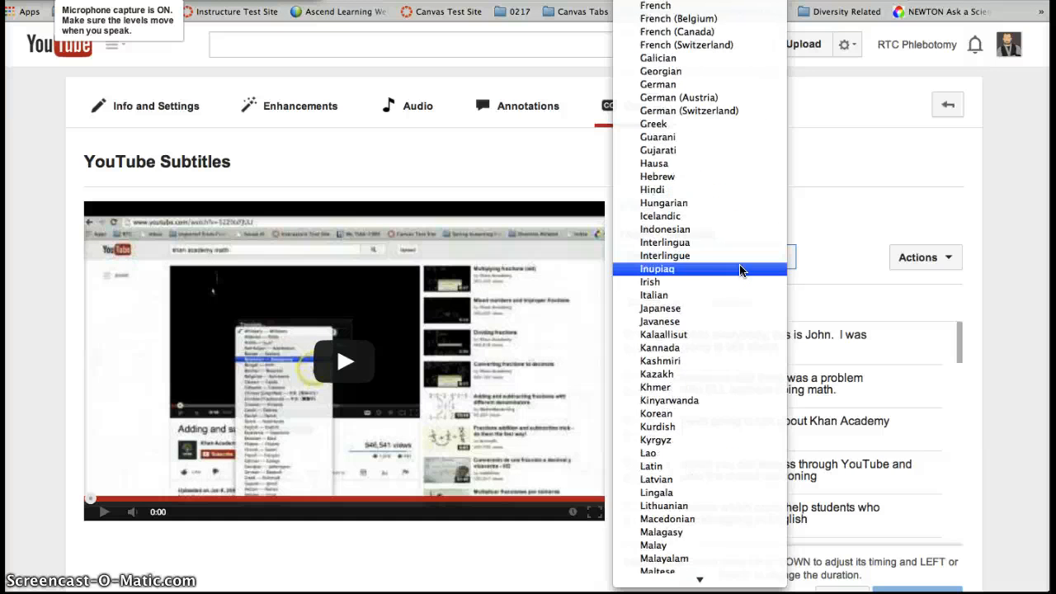
scroll(740, 270, down, 20)
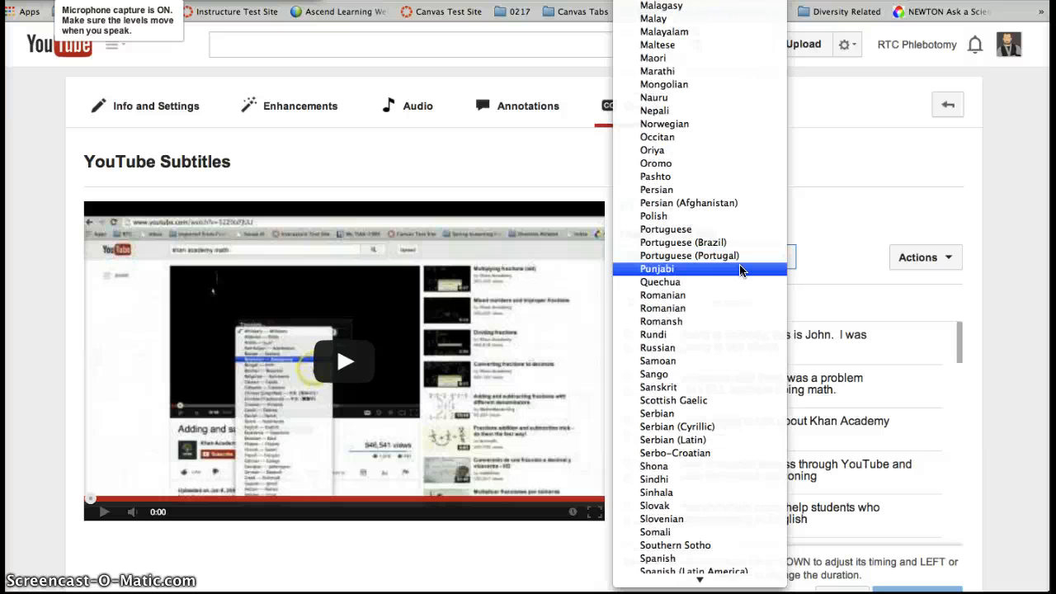
scroll(740, 270, down, 15)
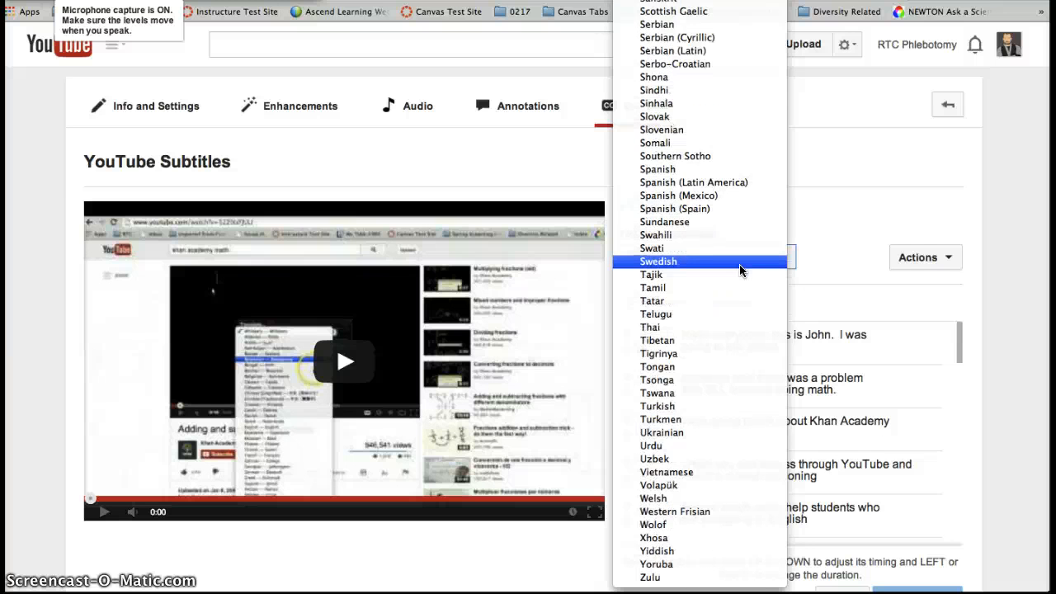
scroll(740, 269, up, 20)
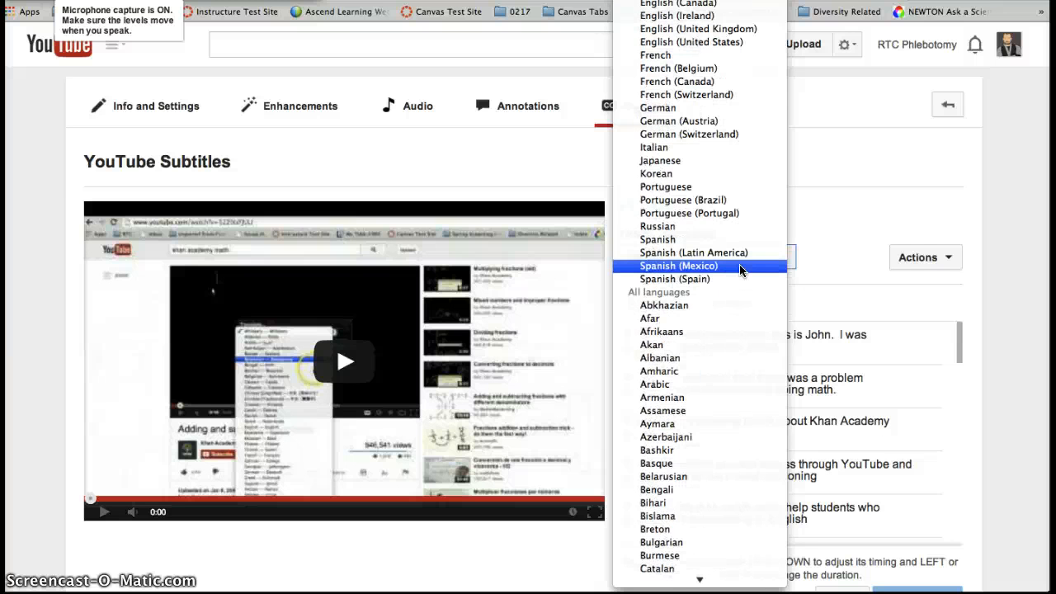
click(831, 169)
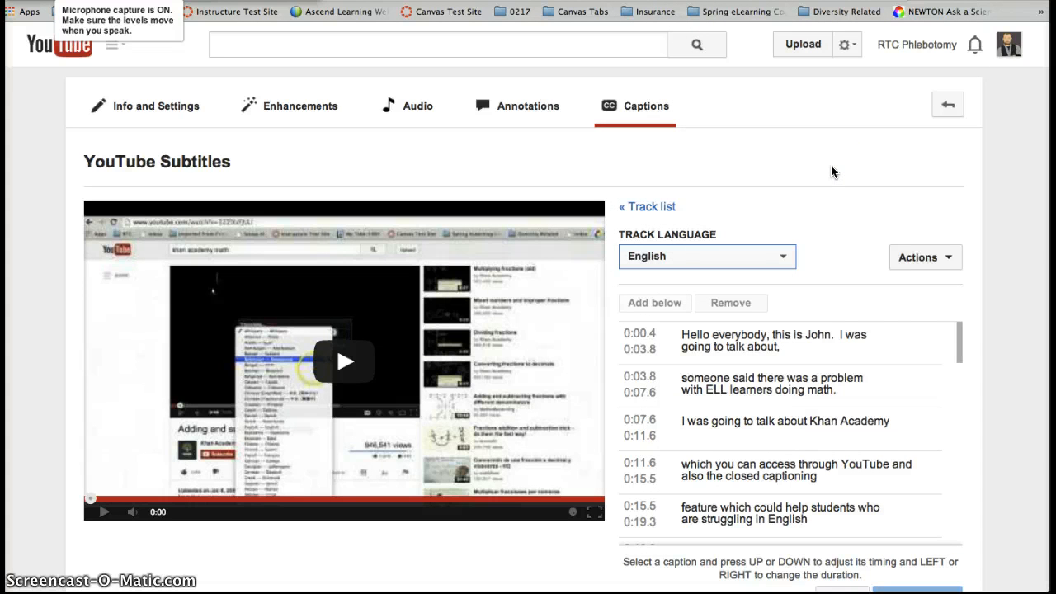
click(854, 175)
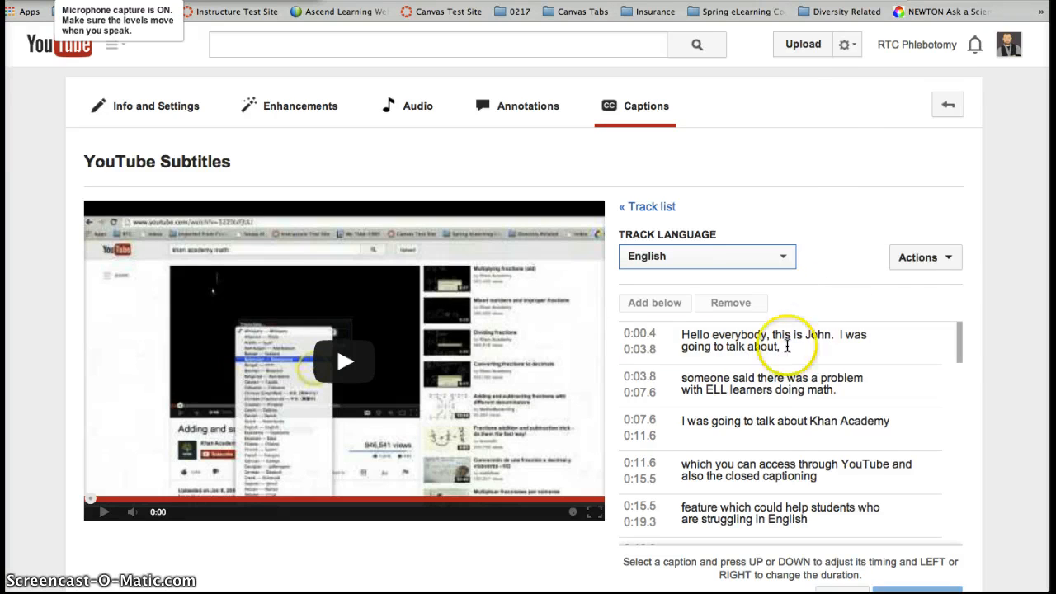
Play the first seconds of the video, pause at 0:07, and compare the on-screen captions with the first entries in the caption list
scroll(969, 388, down, 2)
scroll(972, 389, down, 2)
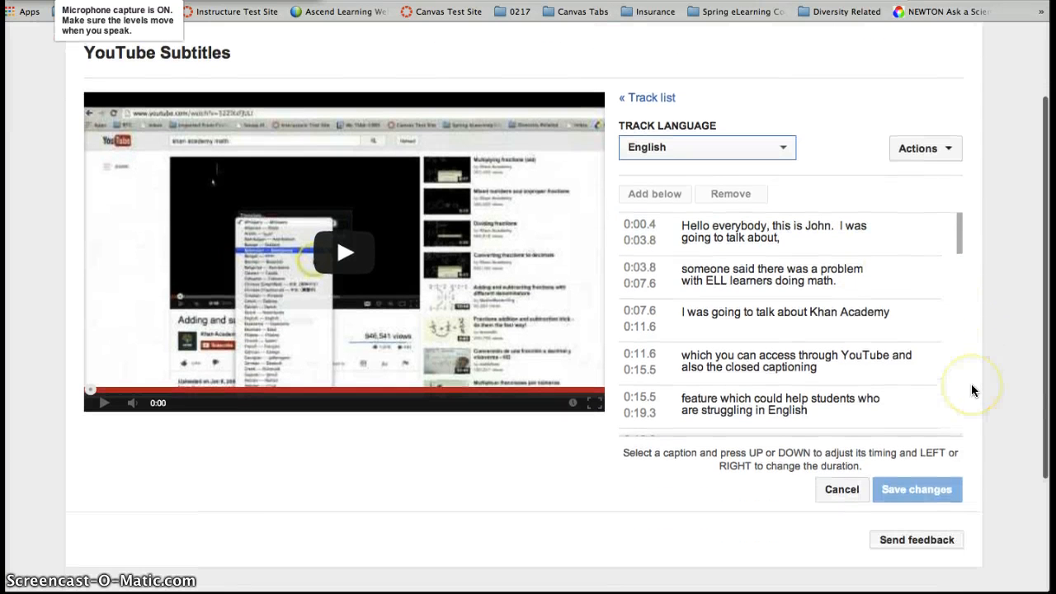
click(103, 405)
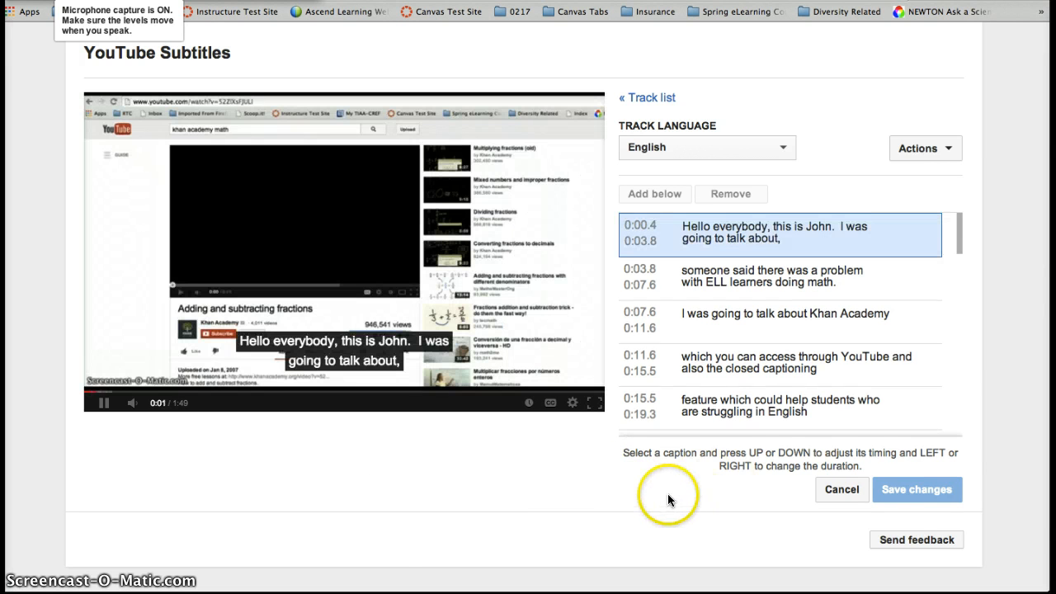
click(104, 403)
click(746, 239)
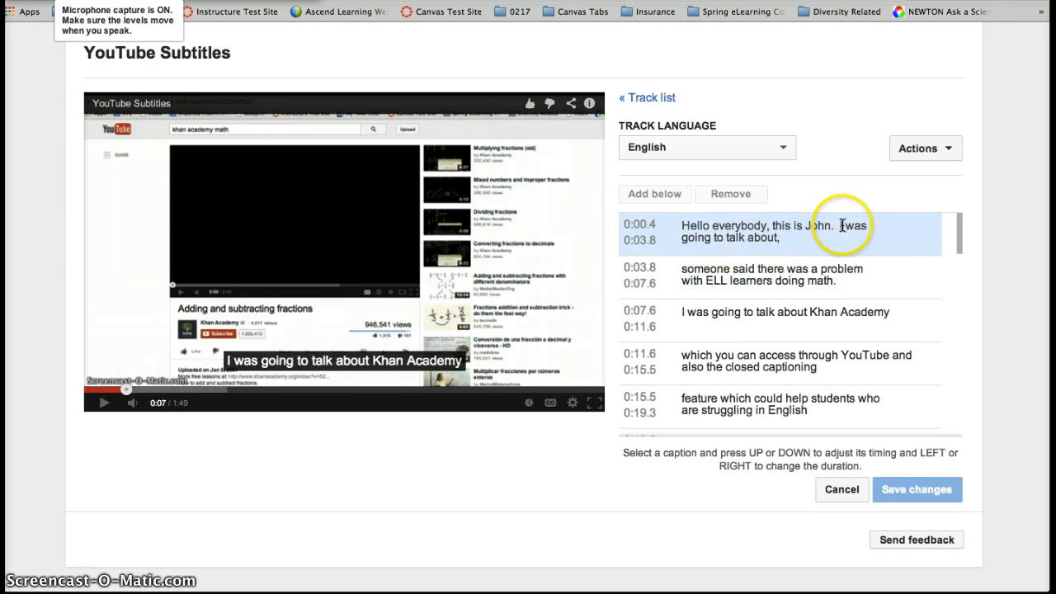
click(841, 274)
click(779, 225)
click(817, 279)
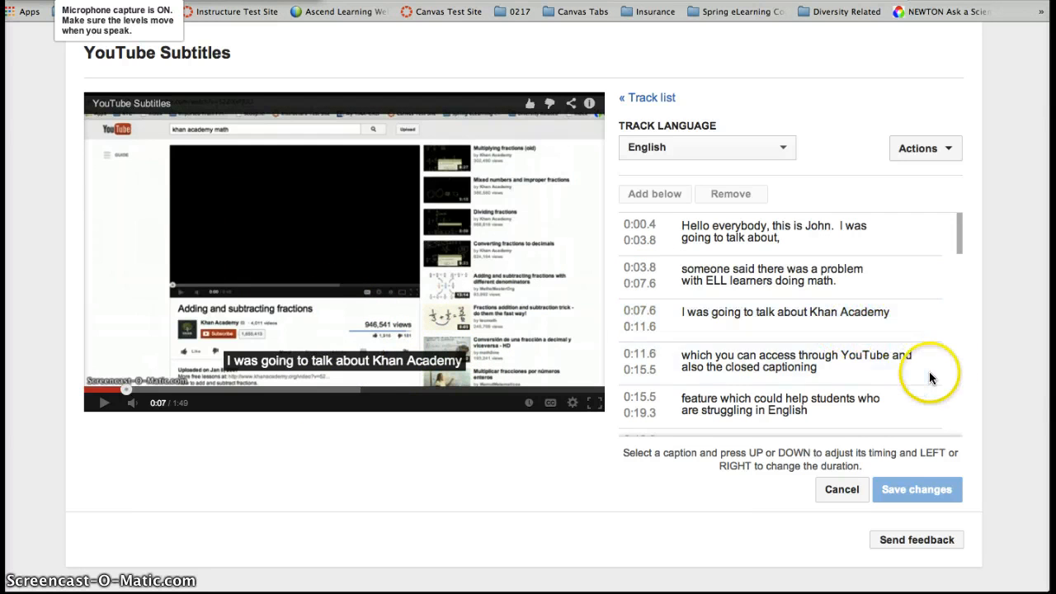
Add a trailing space to the caption starting at 0:15.5, save the changes to the English track, and dismiss the notification
click(822, 414)
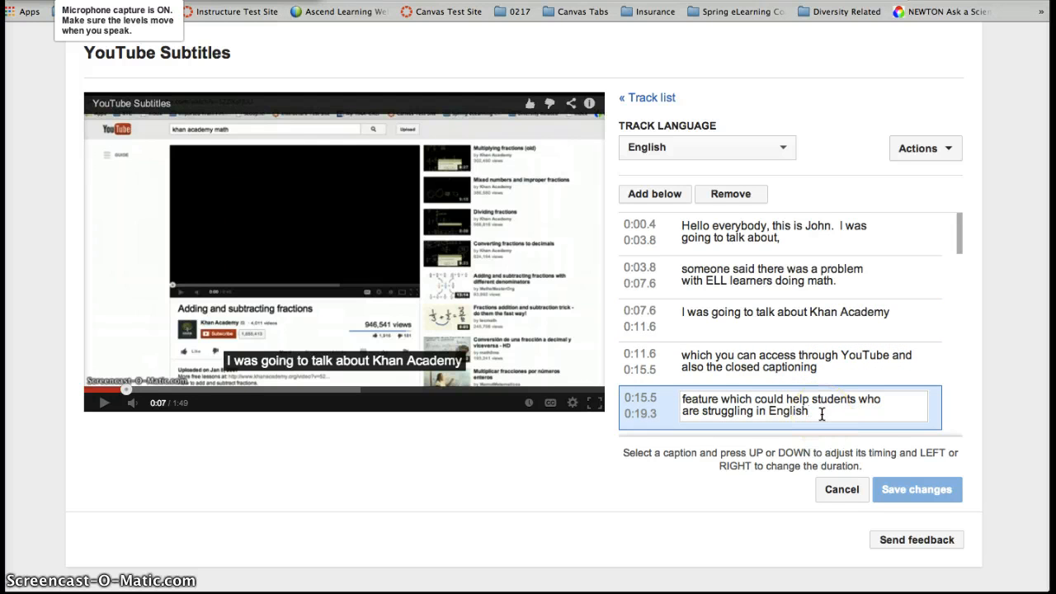
click(884, 416)
click(917, 489)
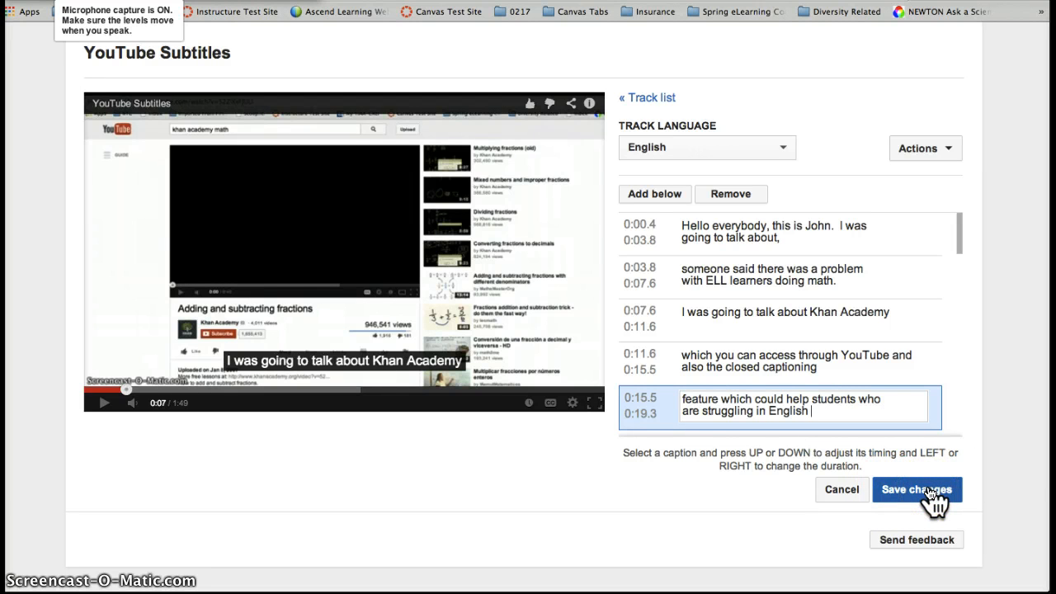
click(928, 491)
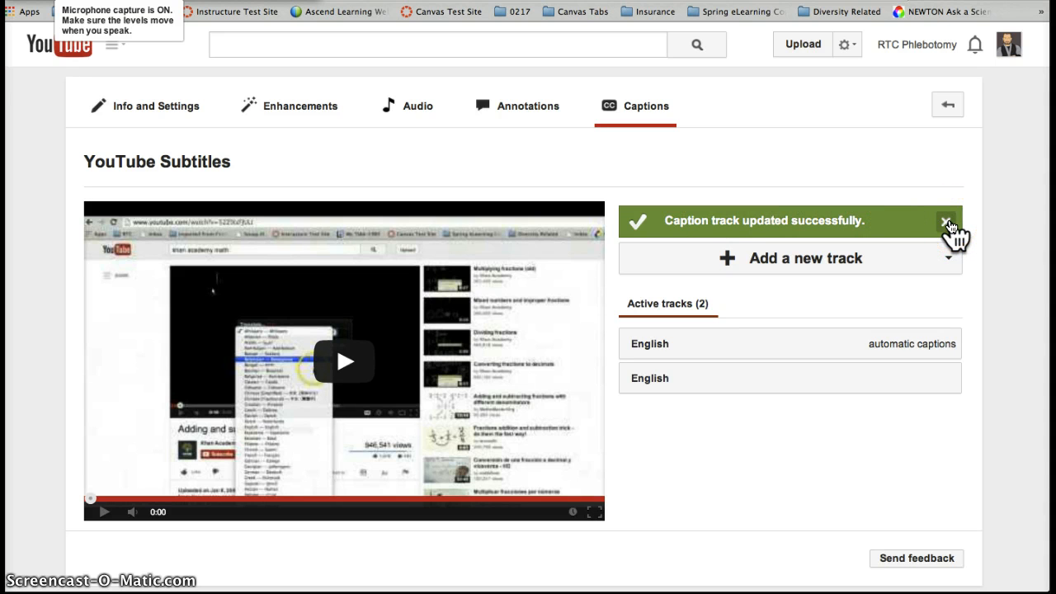
click(947, 223)
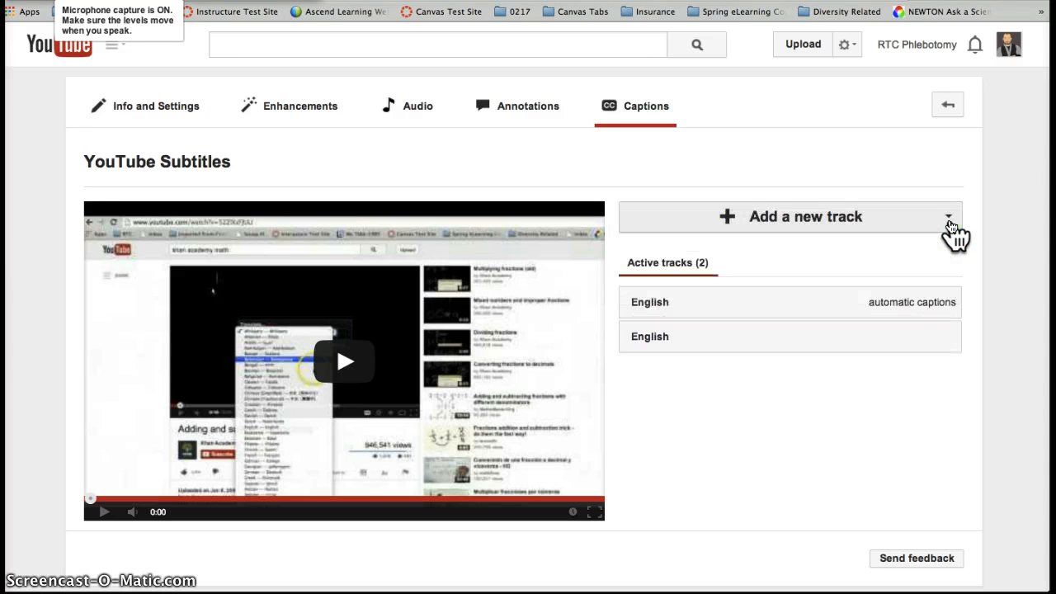
click(890, 257)
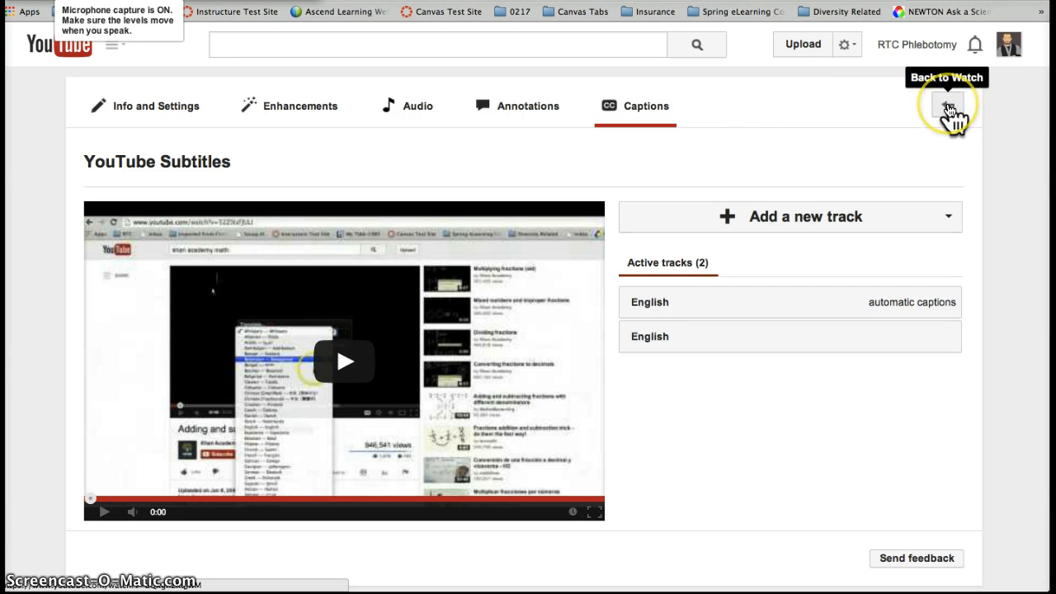
Return to the video's watch page, mute the sound, and pause playback at 0:03
click(948, 108)
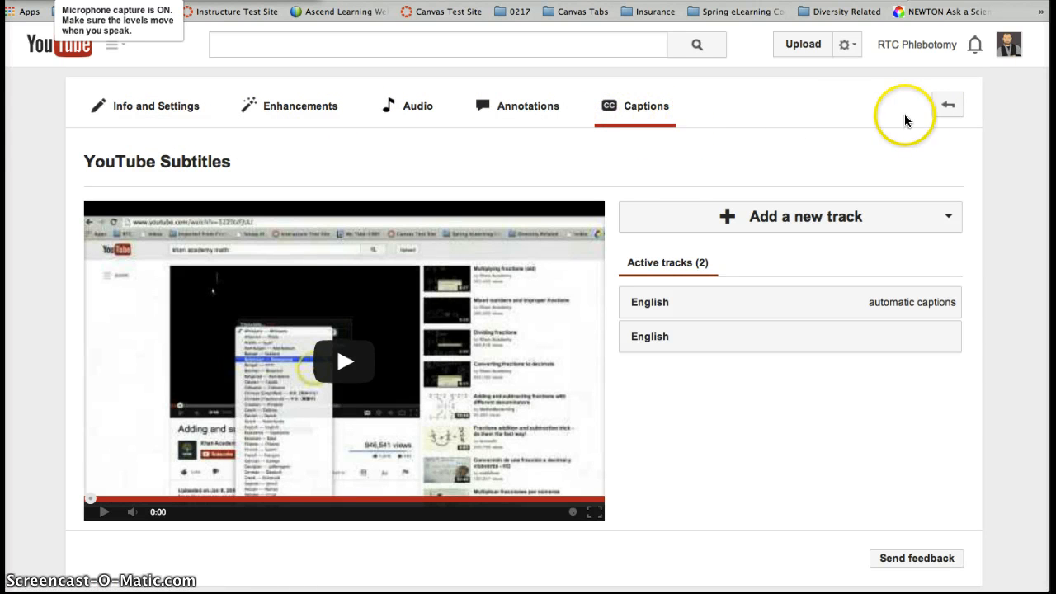
click(946, 103)
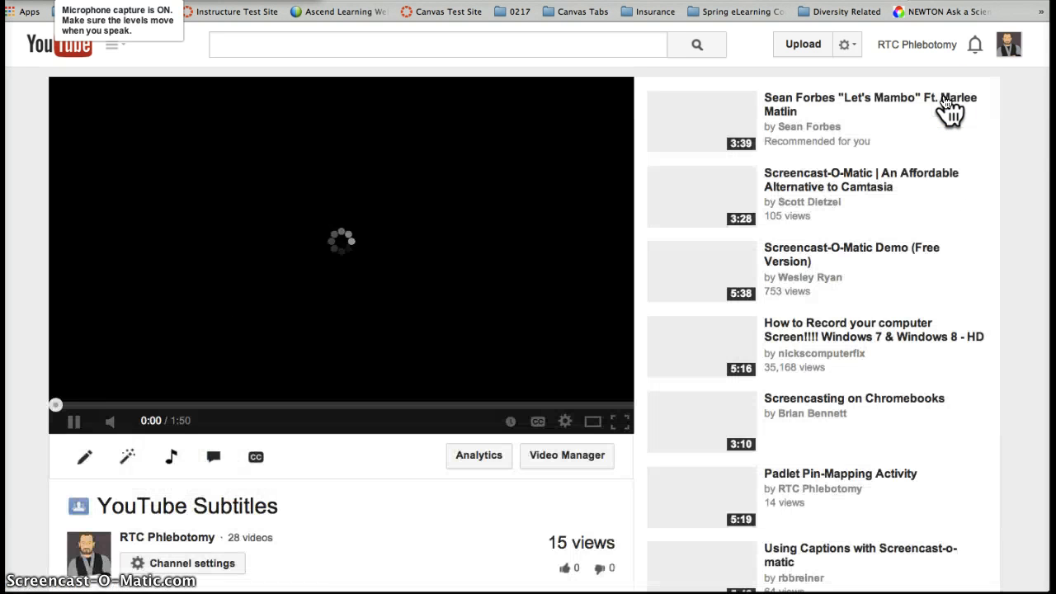
click(124, 425)
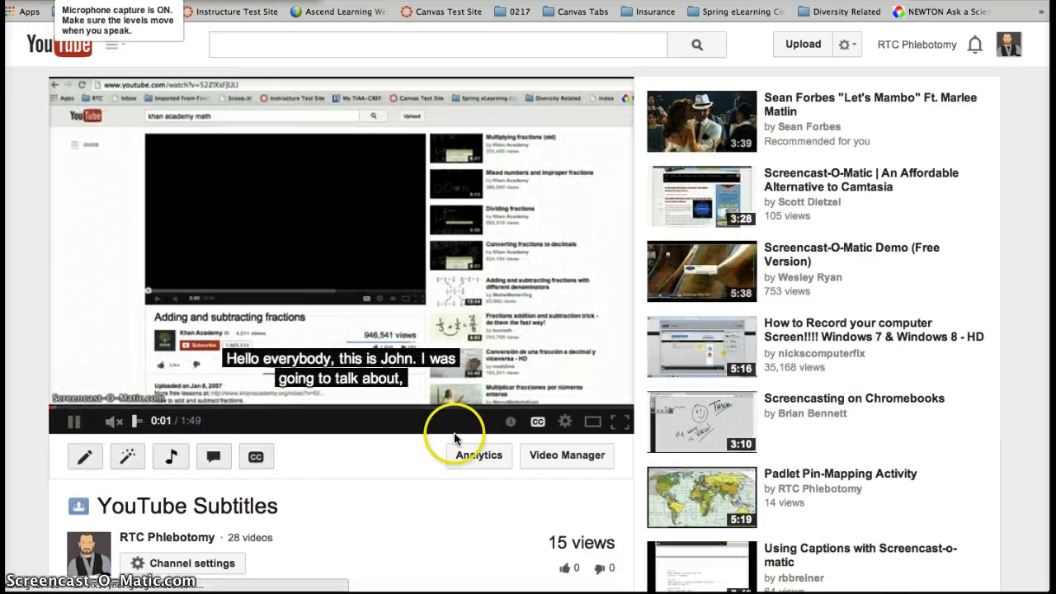
click(71, 422)
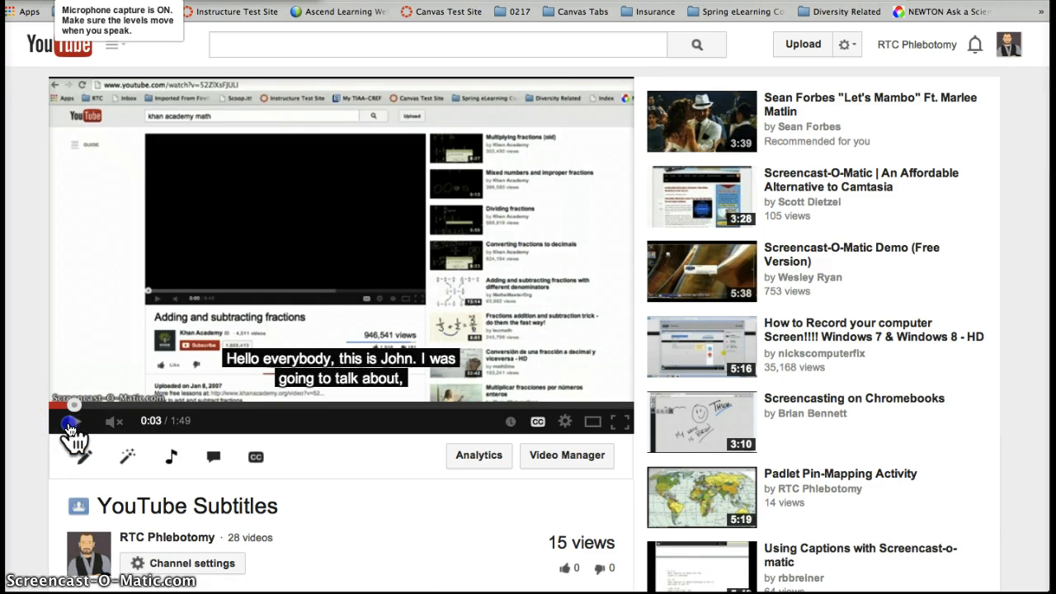
Translate the player's English captions into Japanese
click(539, 423)
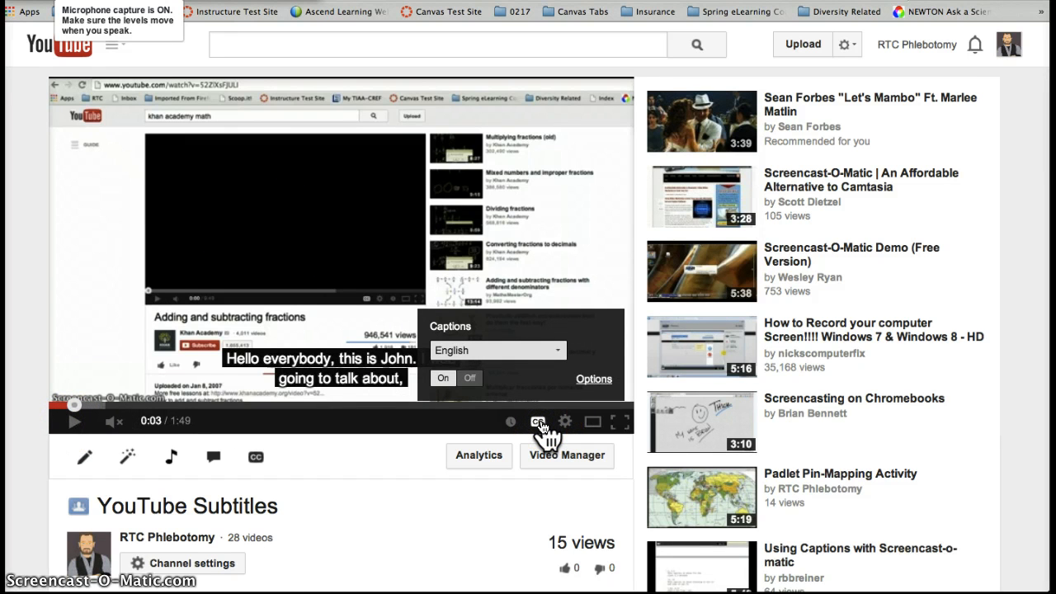
click(564, 353)
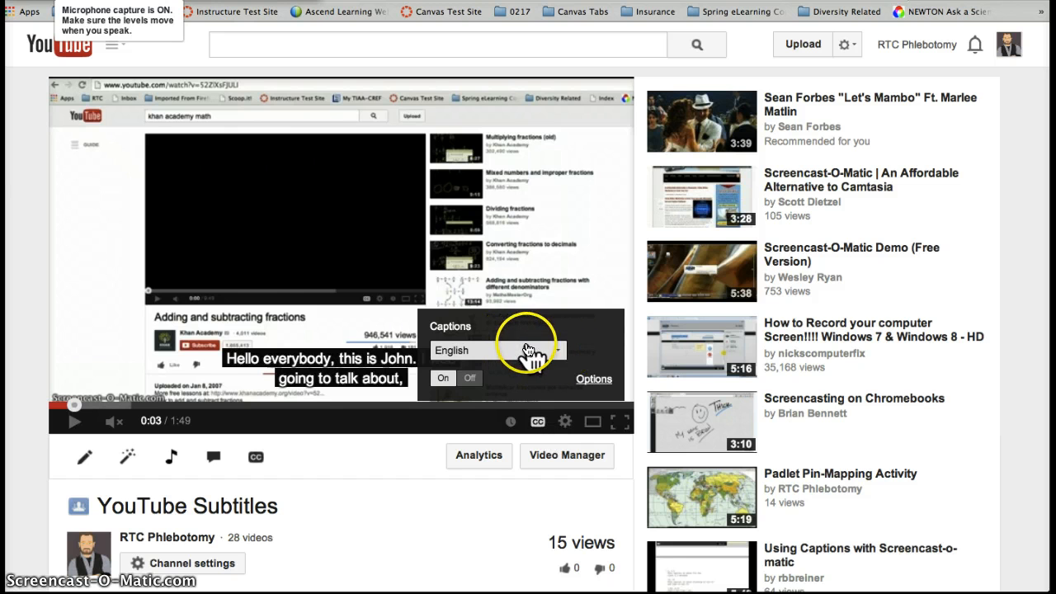
click(561, 353)
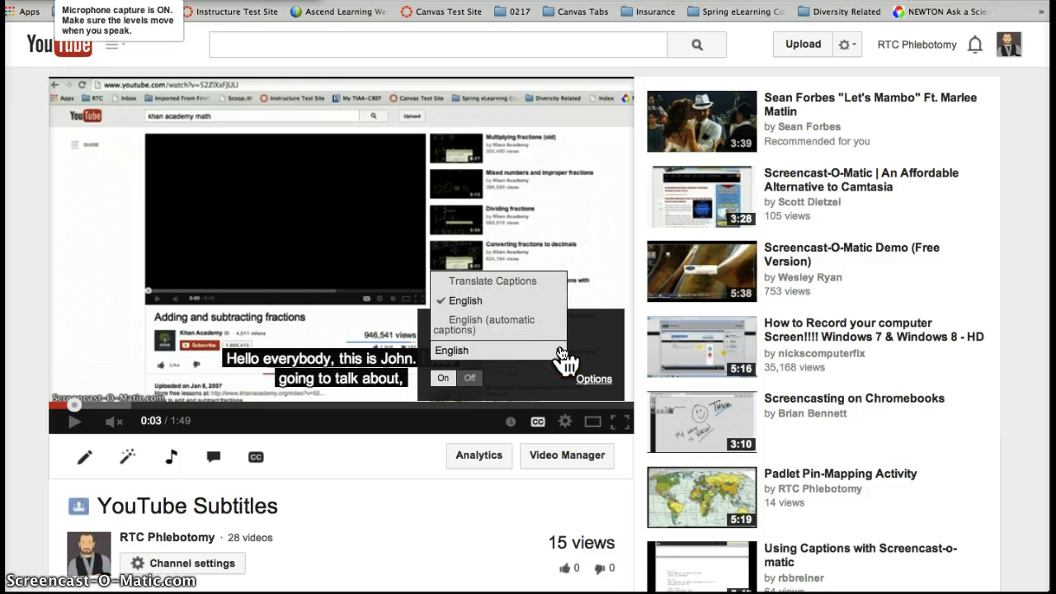
click(474, 302)
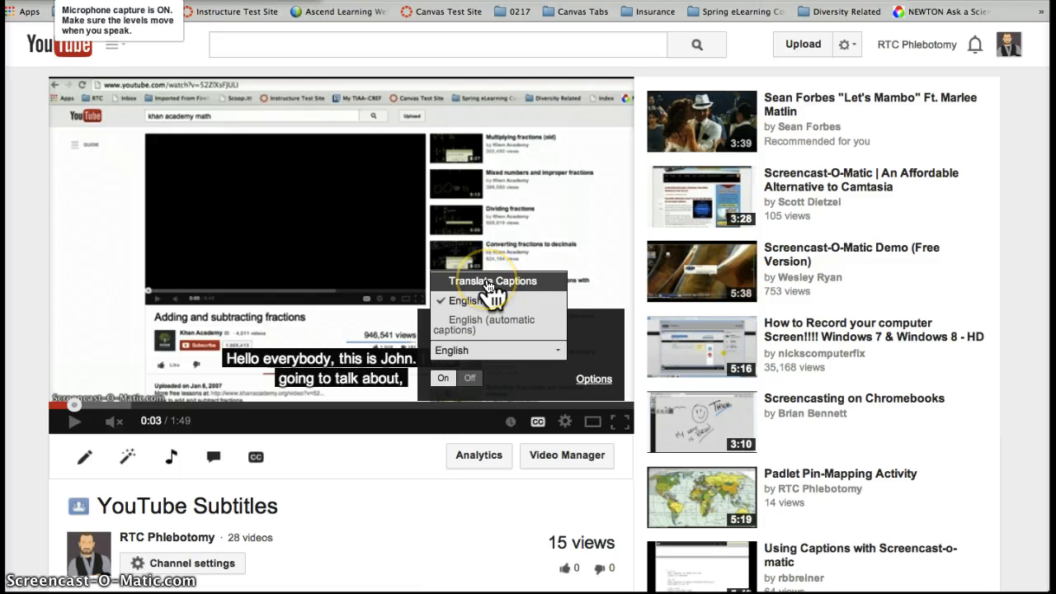
click(489, 282)
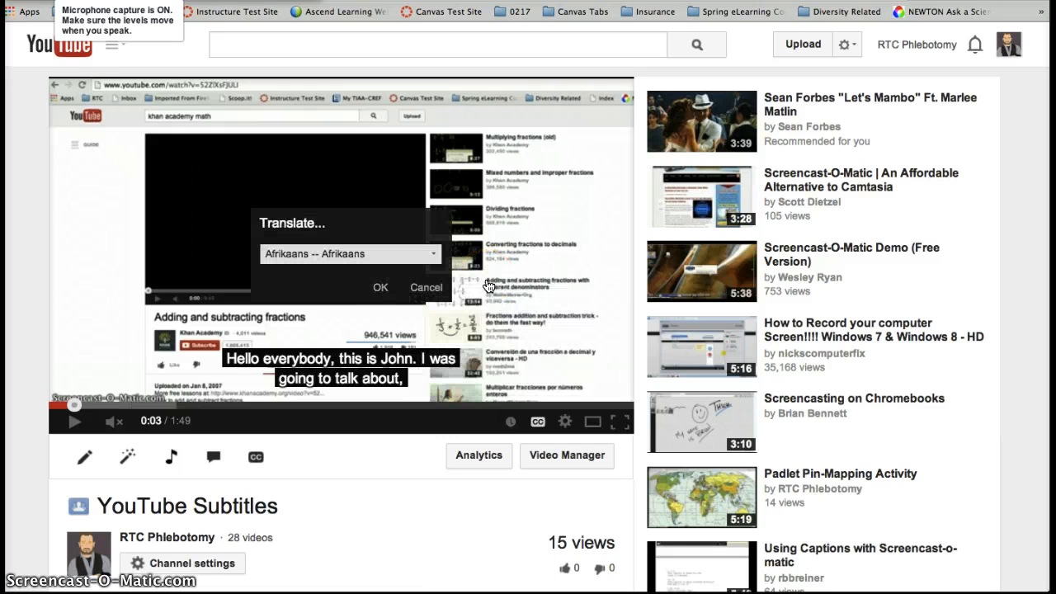
click(433, 254)
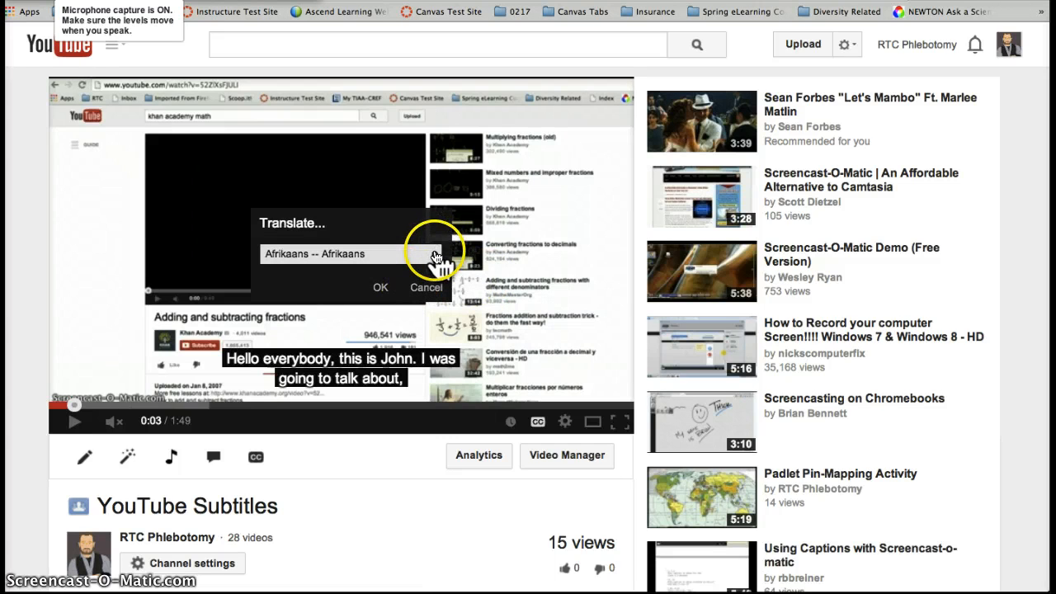
click(435, 256)
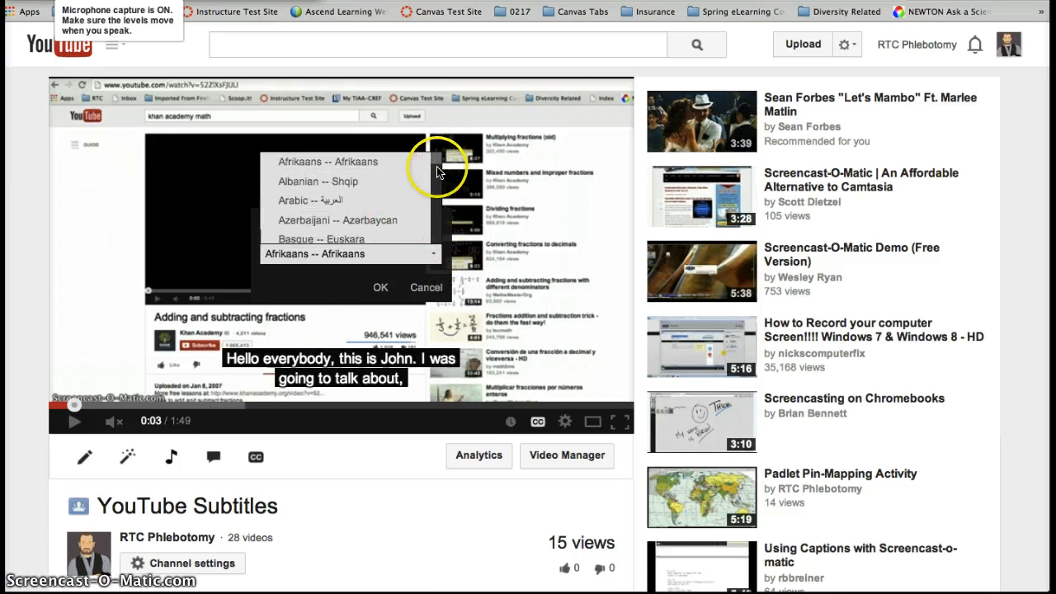
drag(436, 167, 431, 210)
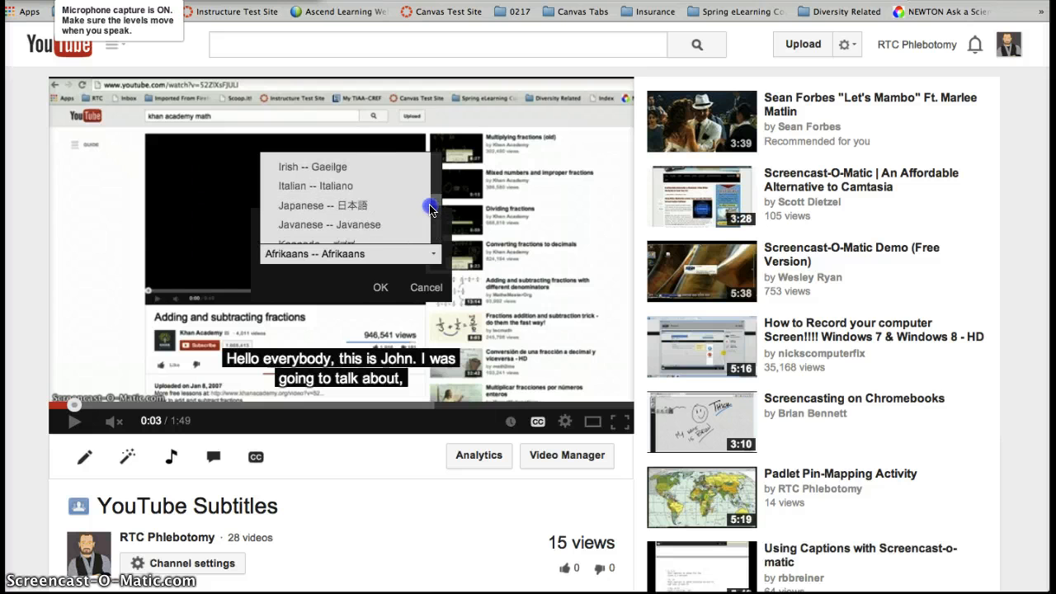
click(353, 212)
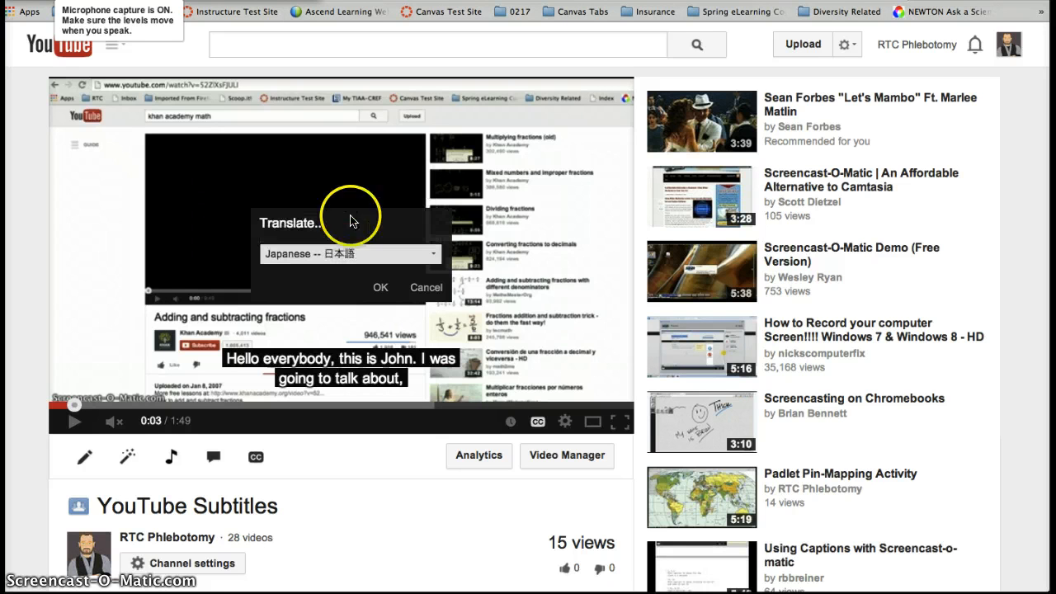
click(382, 289)
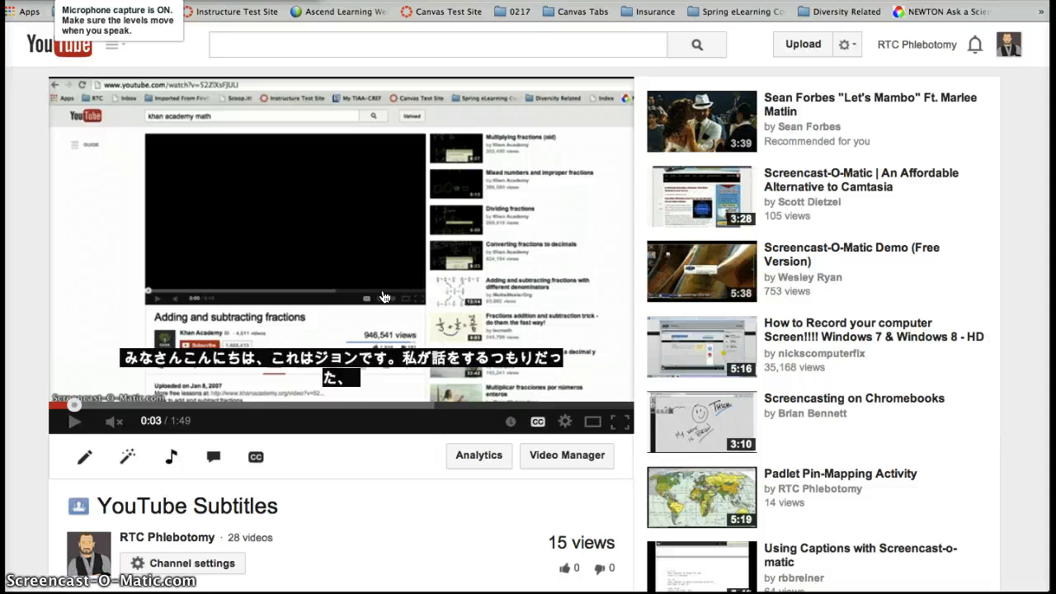
Switch the player's captions back to the English track and close the caption settings
click(537, 423)
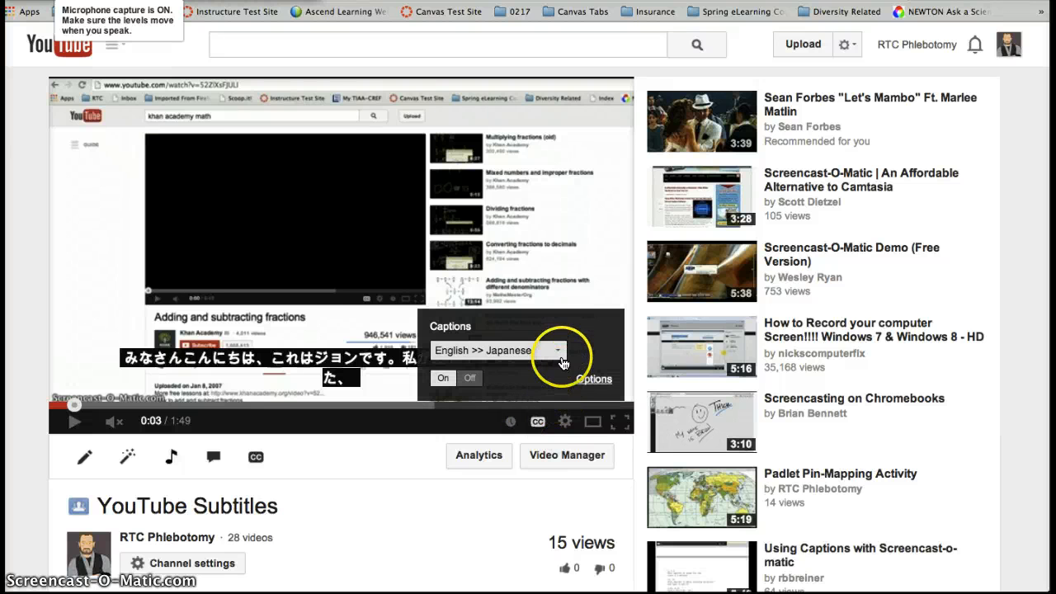
click(561, 349)
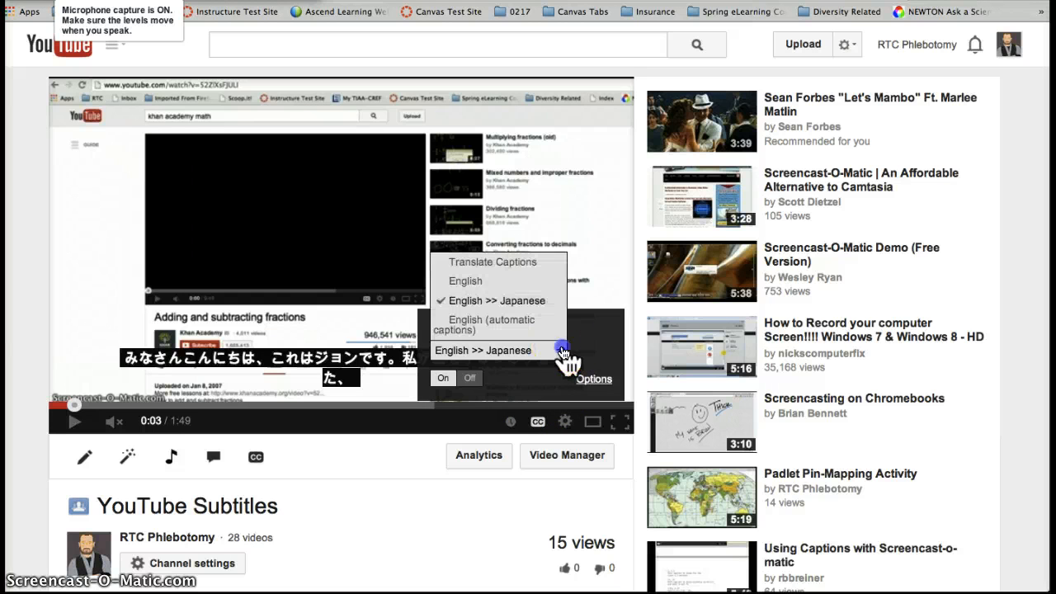
click(494, 282)
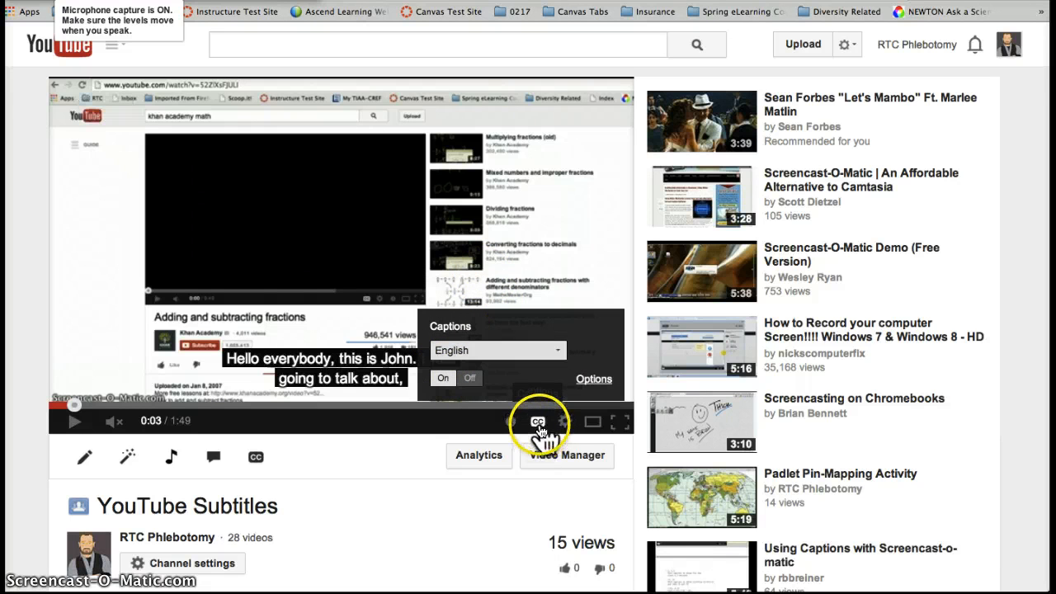
click(537, 424)
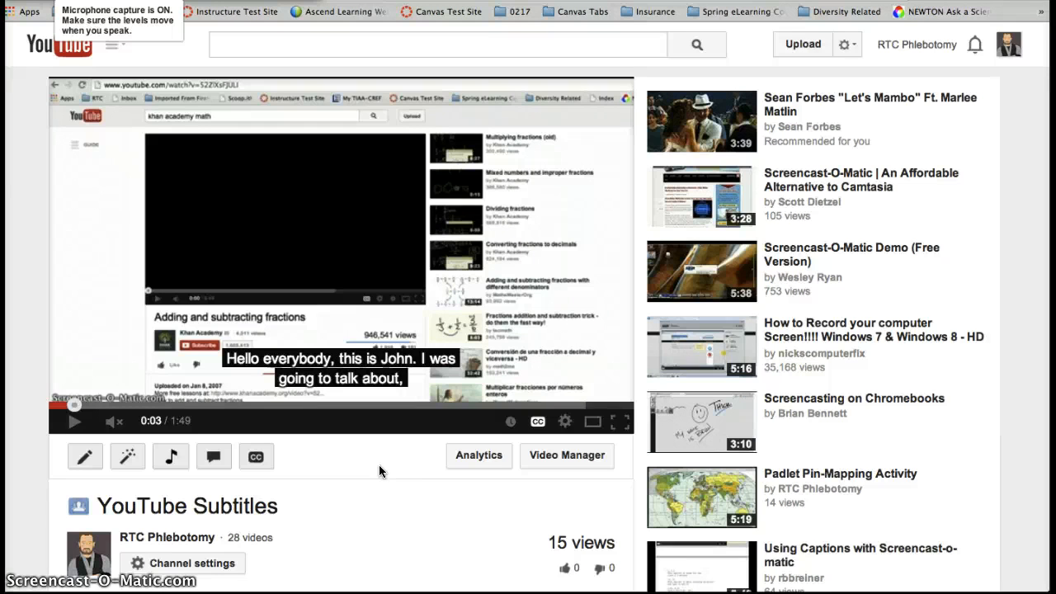
click(388, 467)
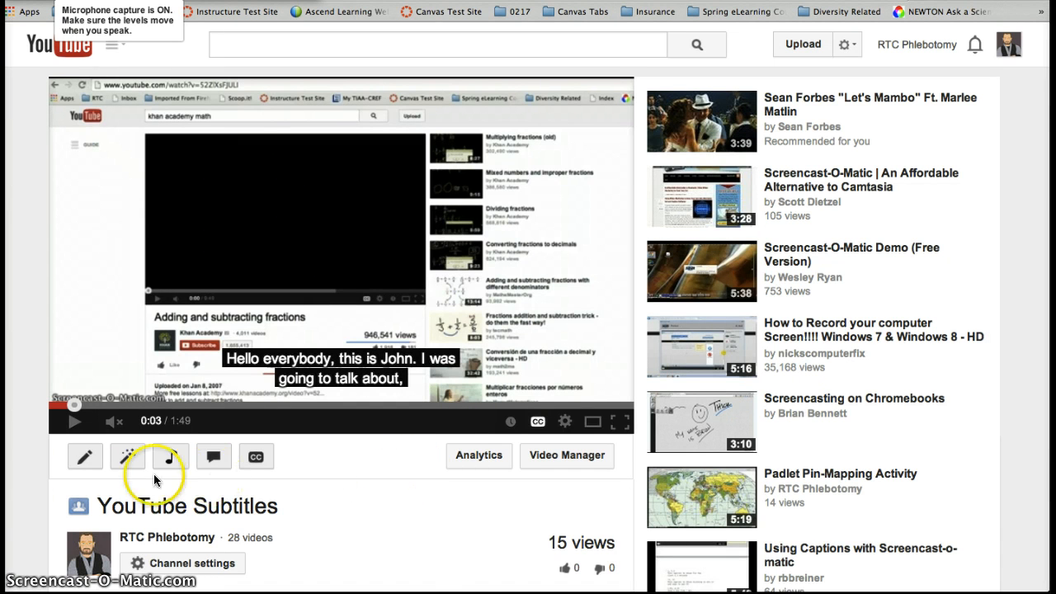
click(46, 452)
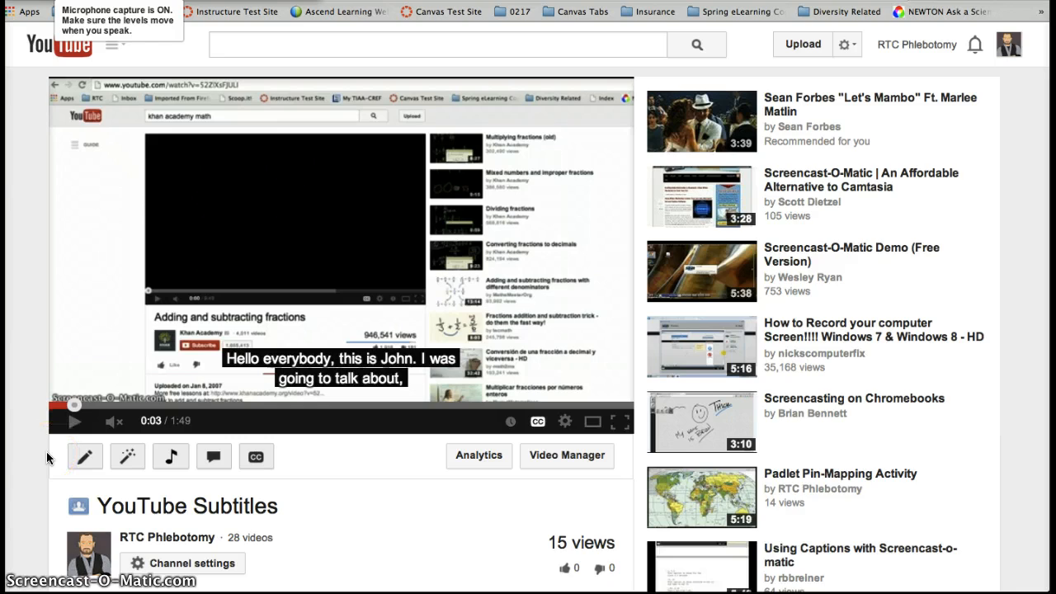